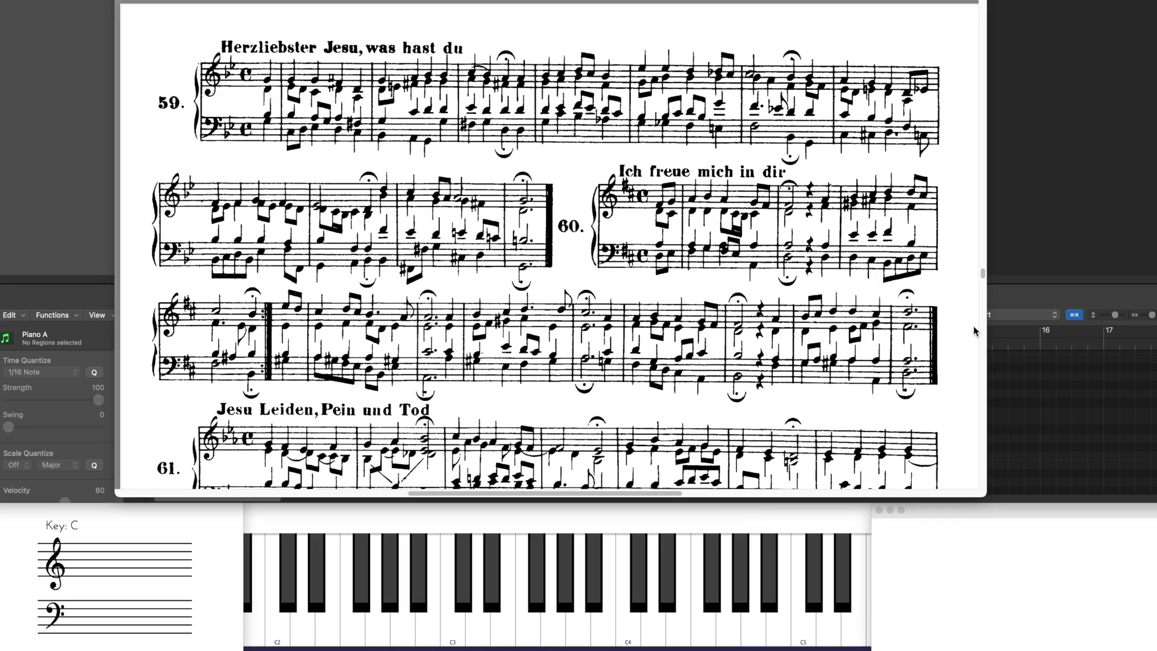
- Close the chorale score preview and look through the Johann Sebastian Bach Chorales web page linked on the desktop
{"action": "left_click", "coordinate": [449, 26]}
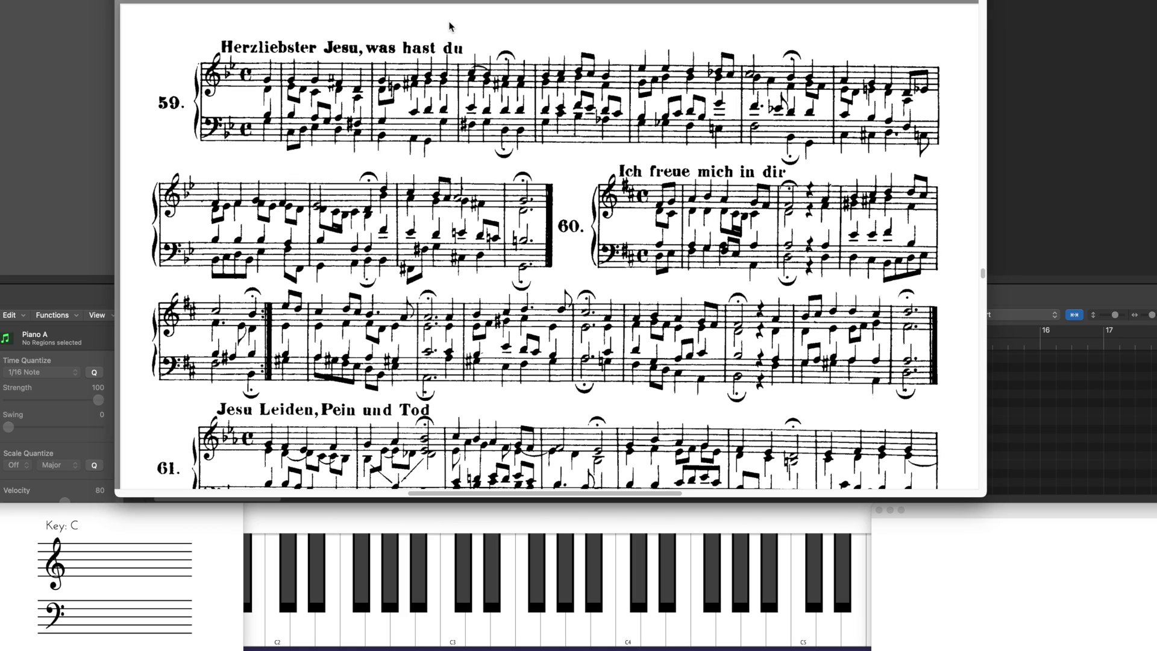
{"action": "key", "text": "space"}
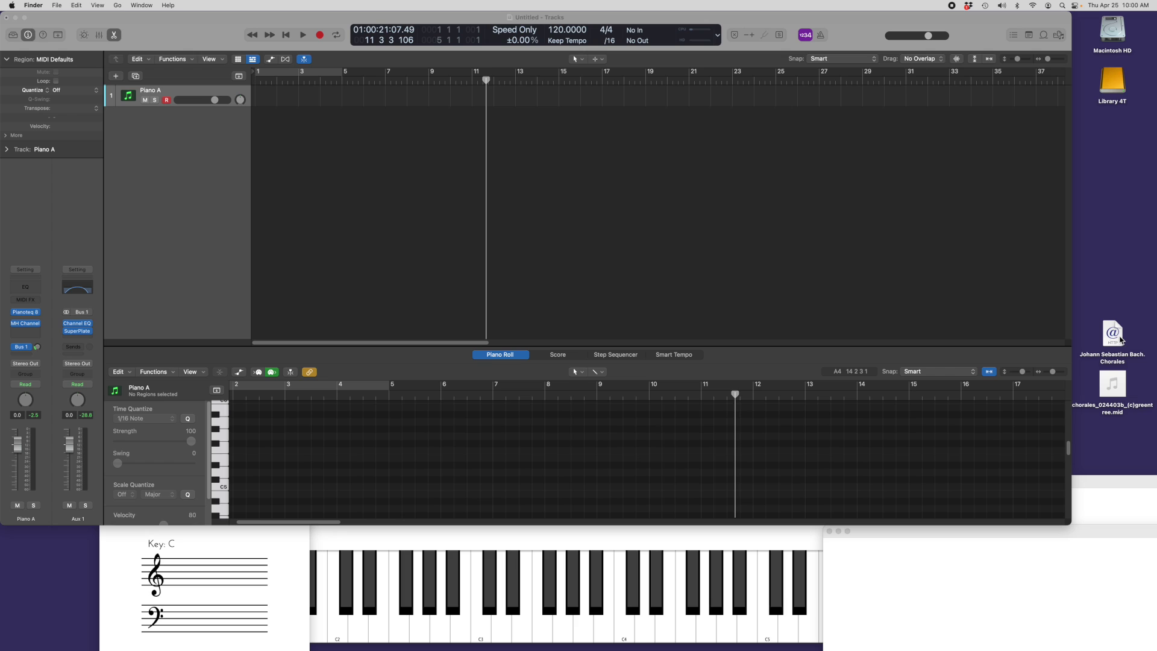
{"action": "double_click", "coordinate": [1119, 332]}
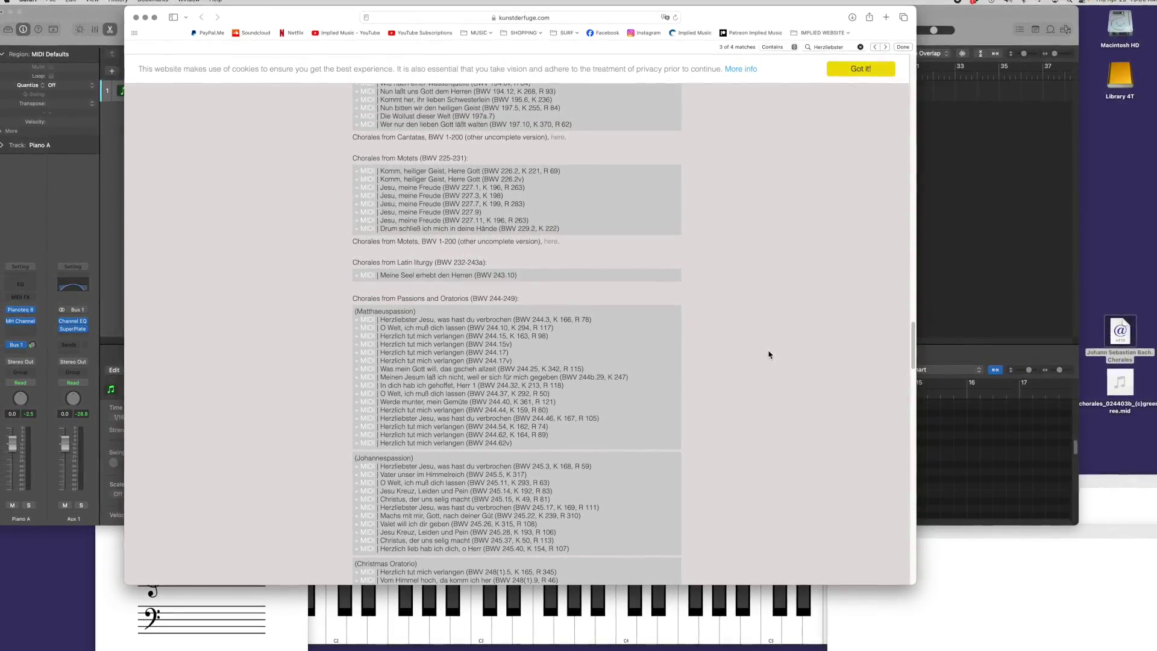
{"action": "key", "text": "super+h"}
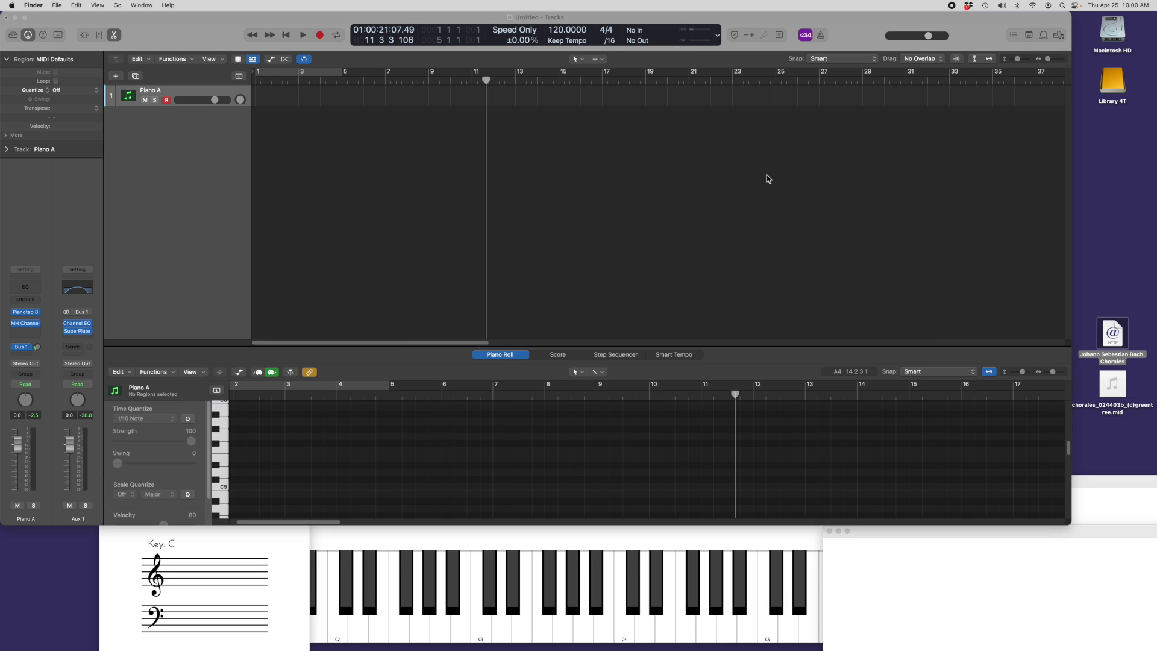
- Import chorales_024403b_(c)greentree.mid below the Piano A track from the project start, including its tempo information
{"action": "left_click", "coordinate": [286, 35]}
{"action": "left_click", "coordinate": [286, 35]}
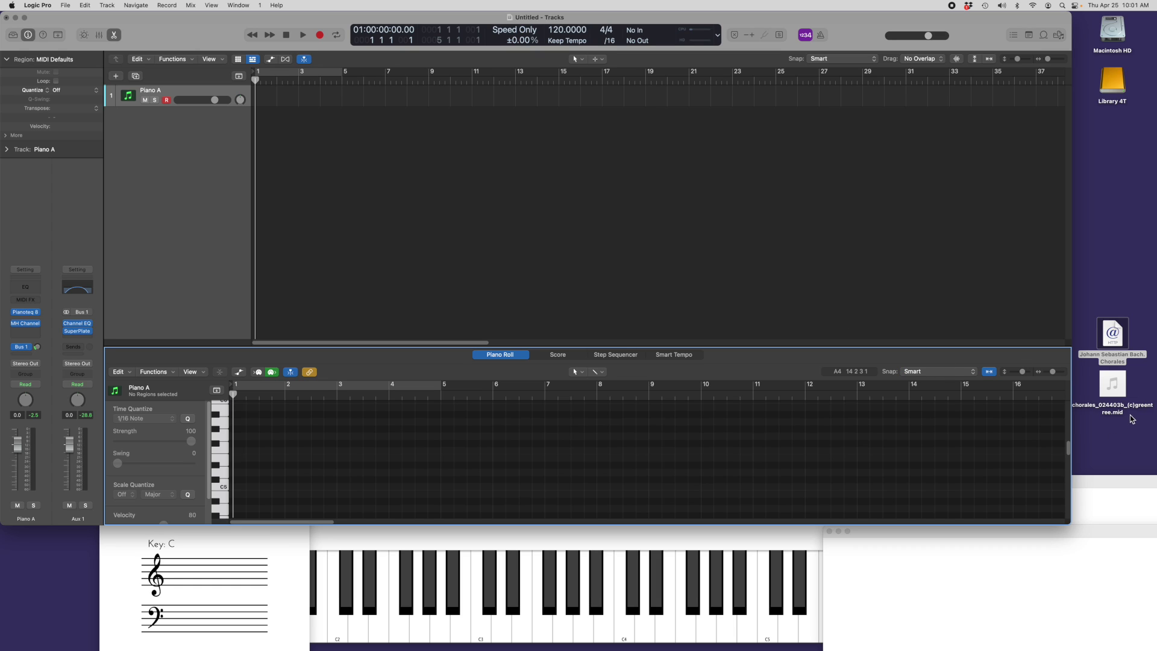
{"action": "left_click_drag", "start_coordinate": [1118, 388], "coordinate": [274, 127]}
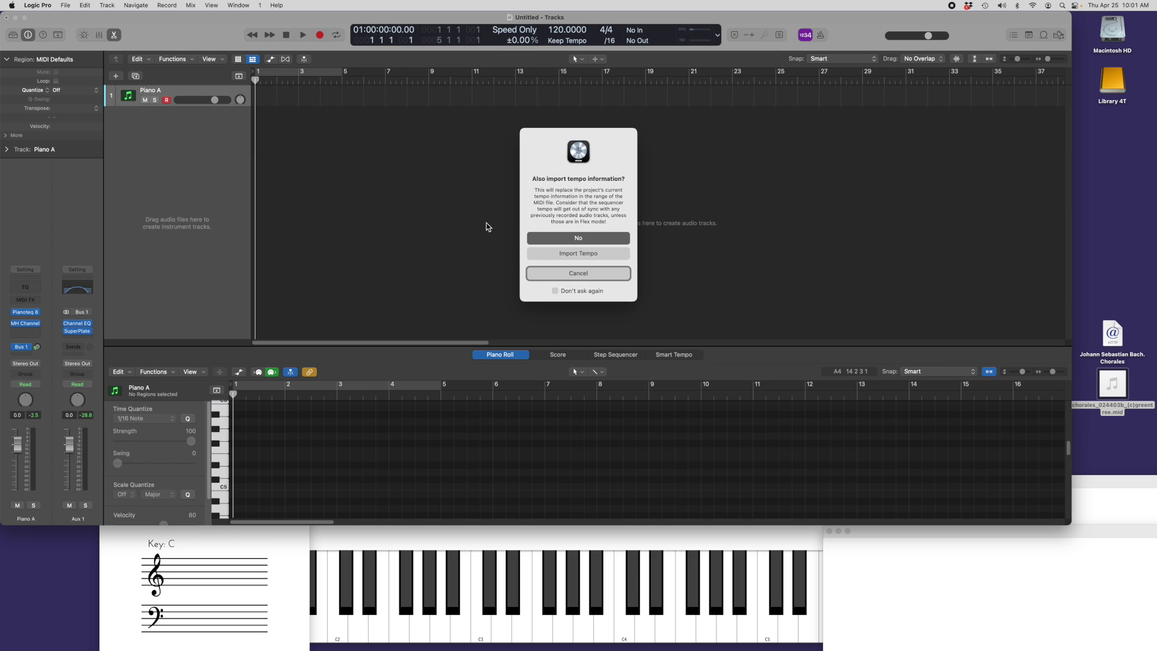
{"action": "left_click", "coordinate": [583, 255]}
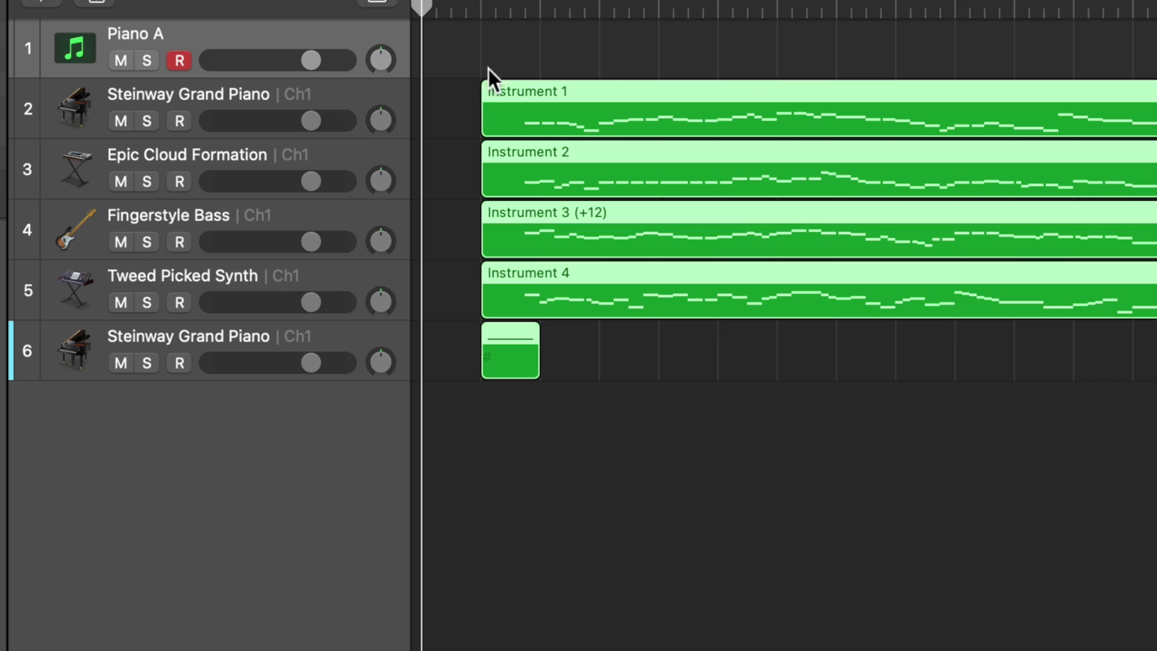
- Lower the imported tempo from bar 2 to 85 BPM in the global Tempo track and play the chorale from the start
{"action": "left_click", "coordinate": [379, 5]}
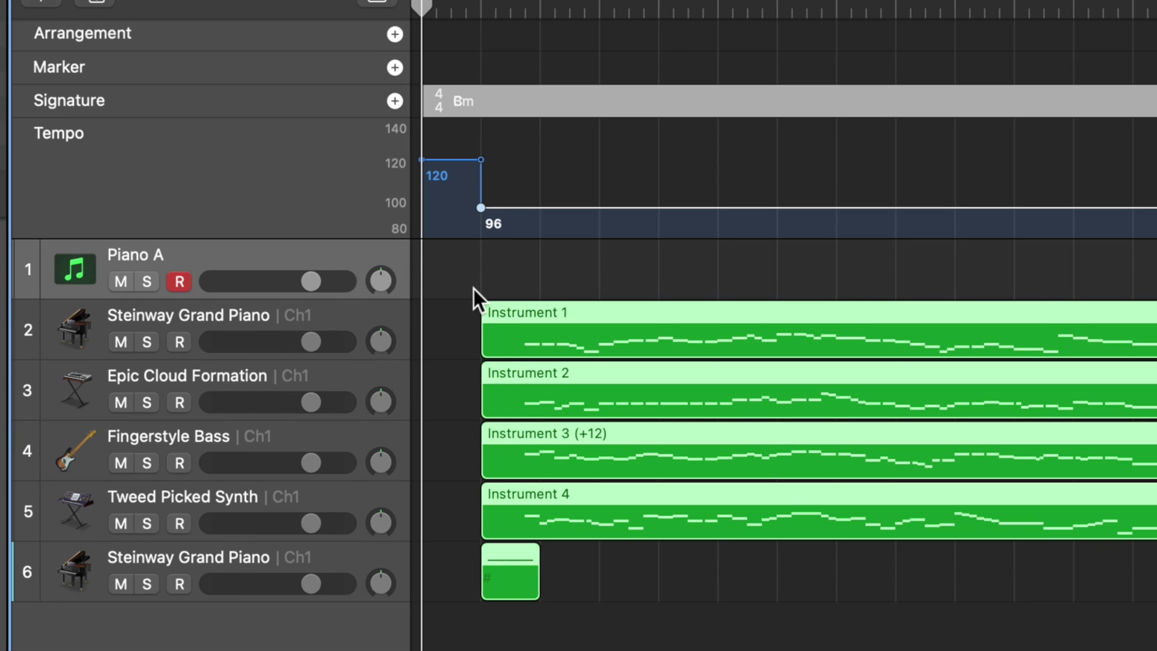
{"action": "left_click", "coordinate": [482, 212]}
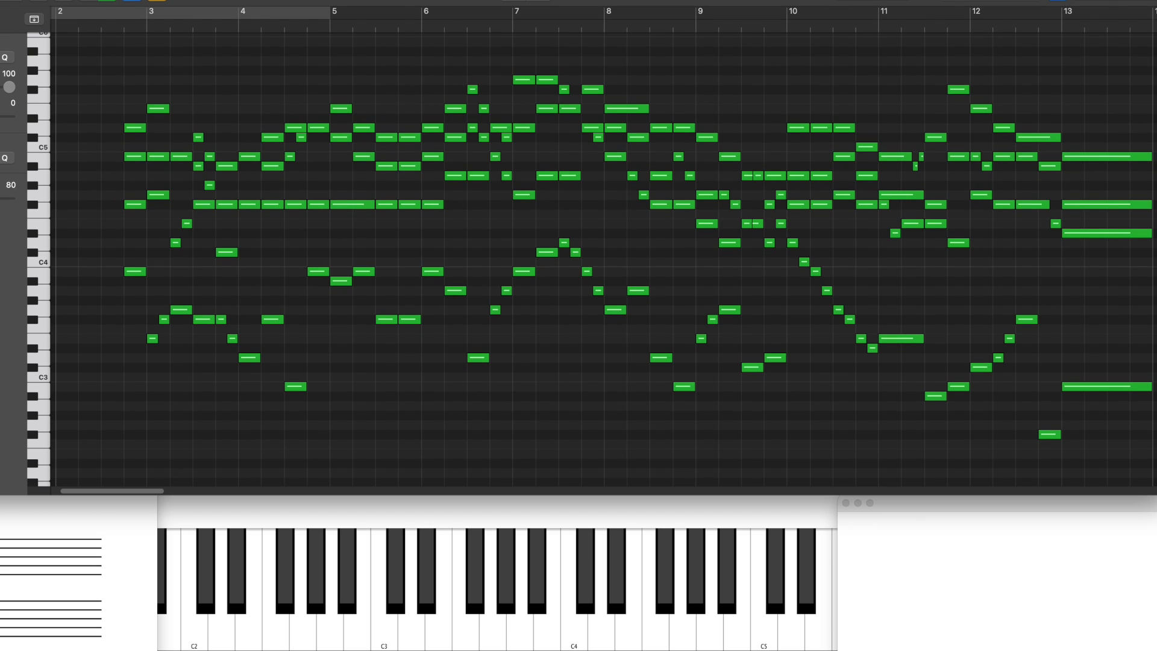
{"action": "key", "text": "Return"}
{"action": "key", "text": "space"}
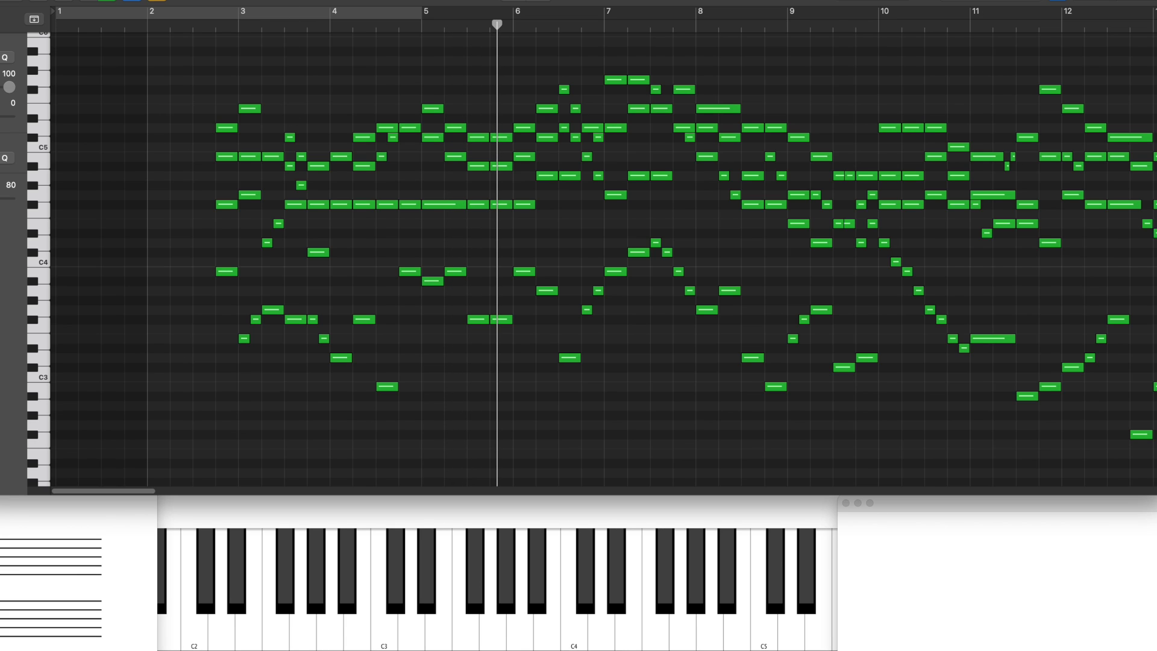
- Duplicate the Piano A track five times
{"action": "left_click_drag", "start_coordinate": [266, 2], "coordinate": [267, 227]}
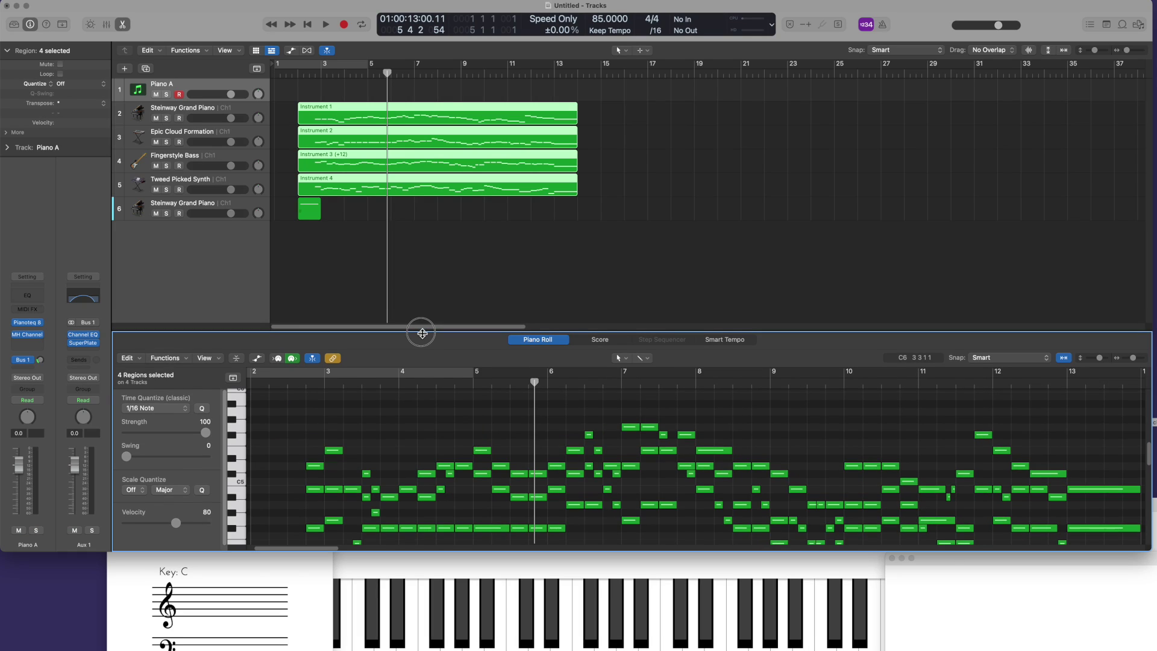
{"action": "left_click_drag", "start_coordinate": [422, 333], "coordinate": [422, 341]}
{"action": "left_click", "coordinate": [380, 221]}
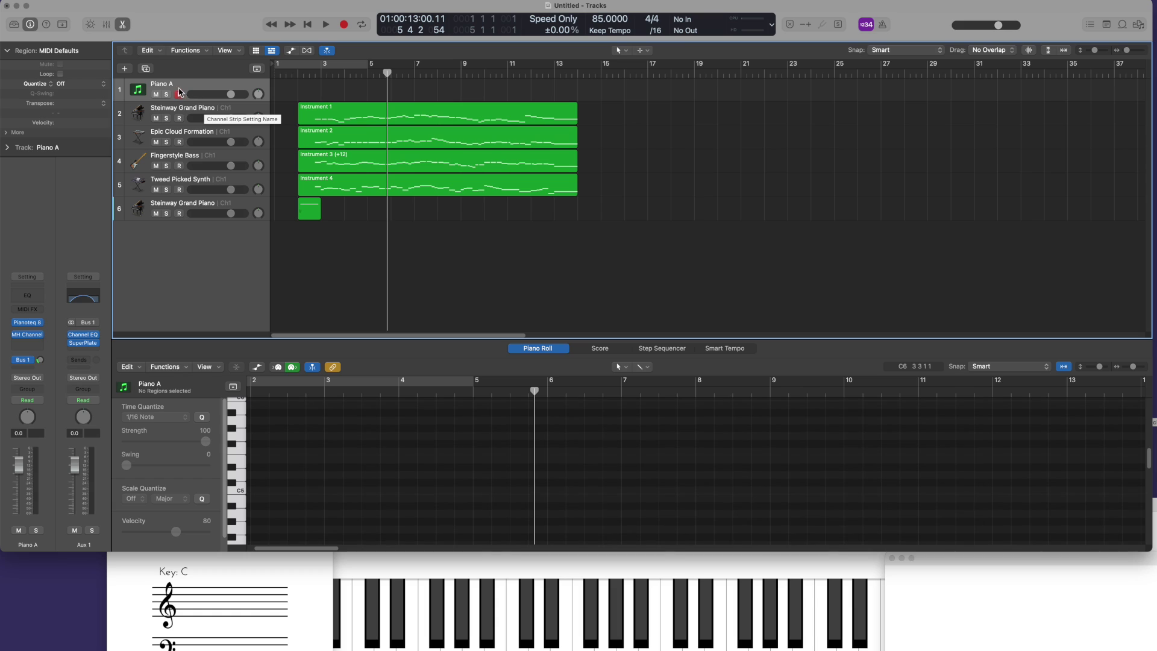
{"action": "left_click", "coordinate": [146, 68]}
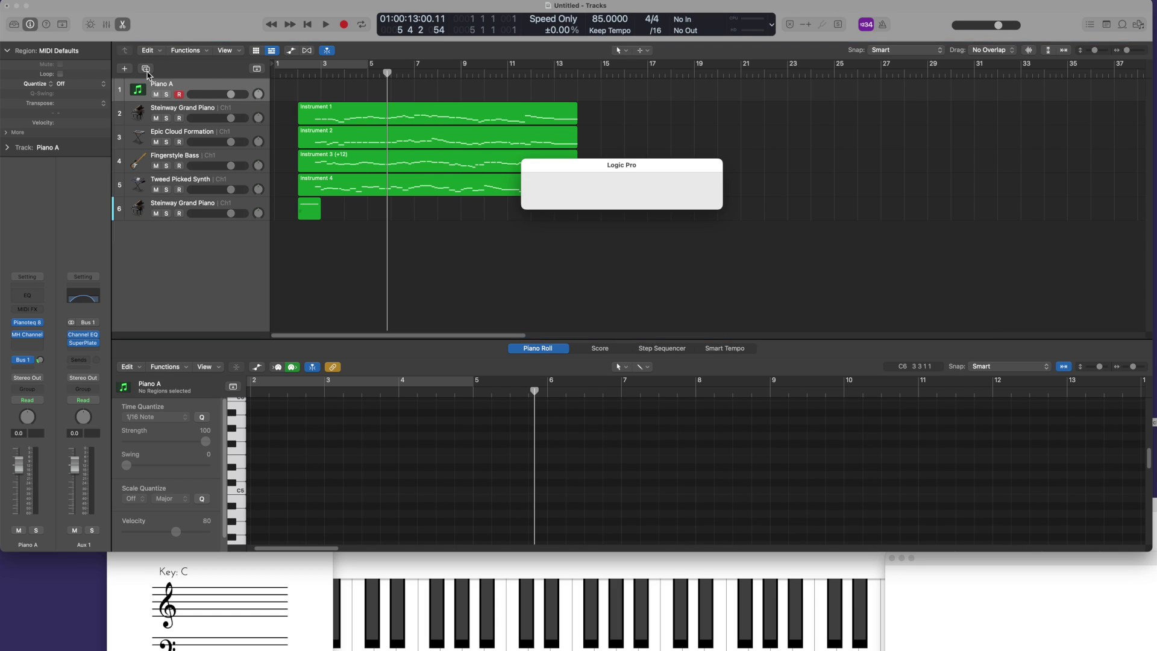
{"action": "left_click", "coordinate": [146, 70]}
{"action": "left_click", "coordinate": [147, 70]}
{"action": "left_click", "coordinate": [146, 71]}
{"action": "left_click", "coordinate": [147, 70]}
- Move the Instrument 1 to 4 regions onto Piano A tracks 2 to 5 and pan these tracks to different positions
{"action": "left_click_drag", "start_coordinate": [353, 235], "coordinate": [350, 114]}
{"action": "left_click", "coordinate": [350, 256]}
{"action": "left_click_drag", "start_coordinate": [350, 261], "coordinate": [349, 142]}
{"action": "left_click_drag", "start_coordinate": [338, 281], "coordinate": [327, 191]}
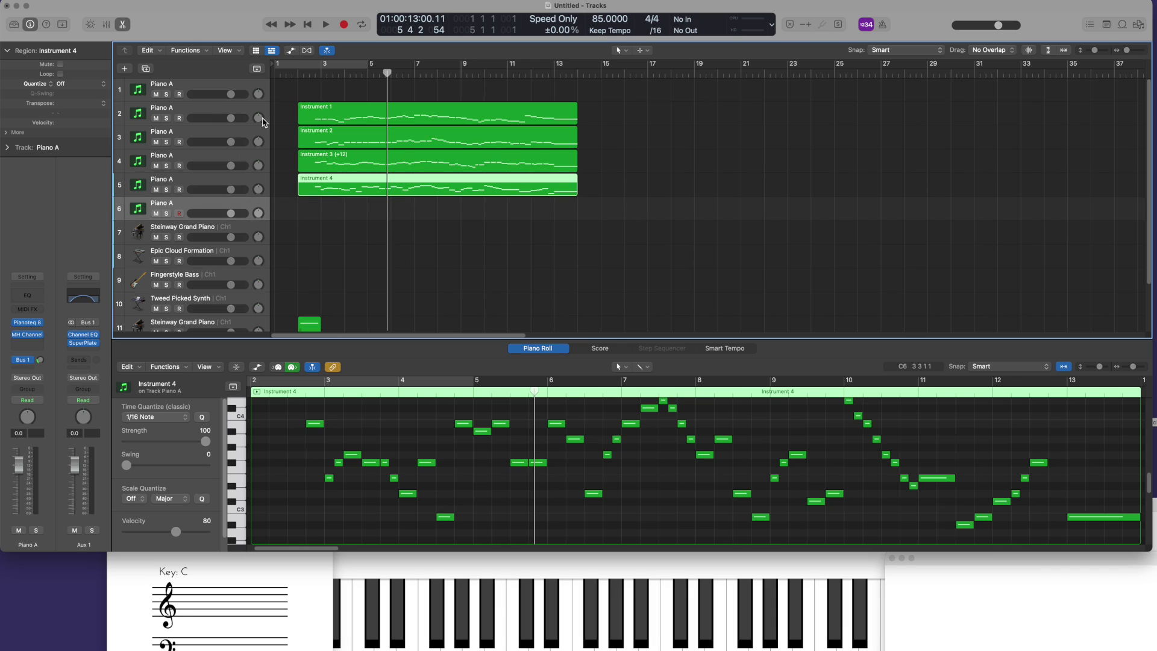
{"action": "left_click_drag", "start_coordinate": [258, 120], "coordinate": [260, 189]}
- Color the Instrument 1 region rust orange, Instrument 2 olive yellow, Instrument 3 teal and Instrument 4 dark blue
{"action": "right_click", "coordinate": [434, 119]}
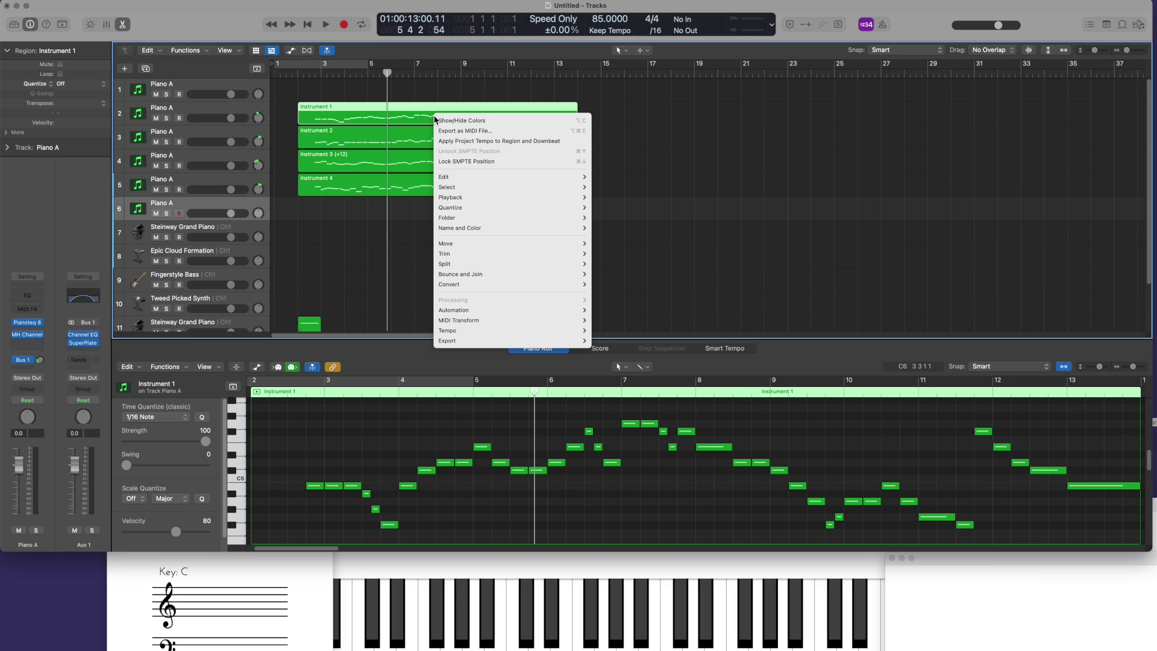
{"action": "left_click", "coordinate": [443, 121]}
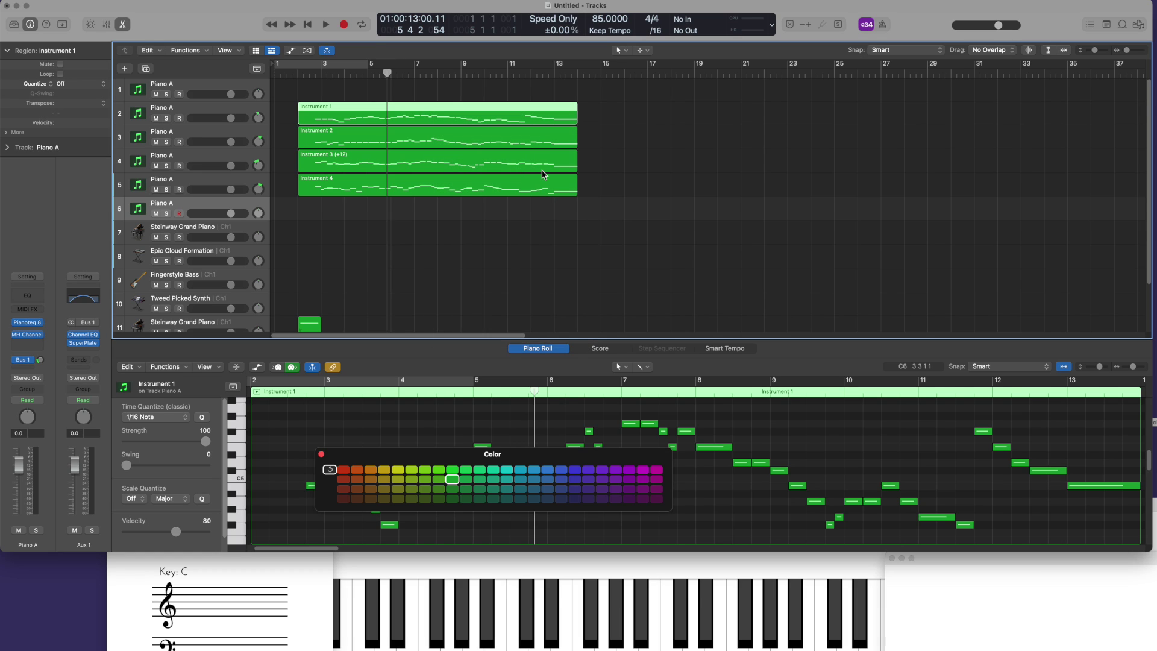
{"action": "left_click", "coordinate": [358, 479]}
{"action": "left_click", "coordinate": [414, 144]}
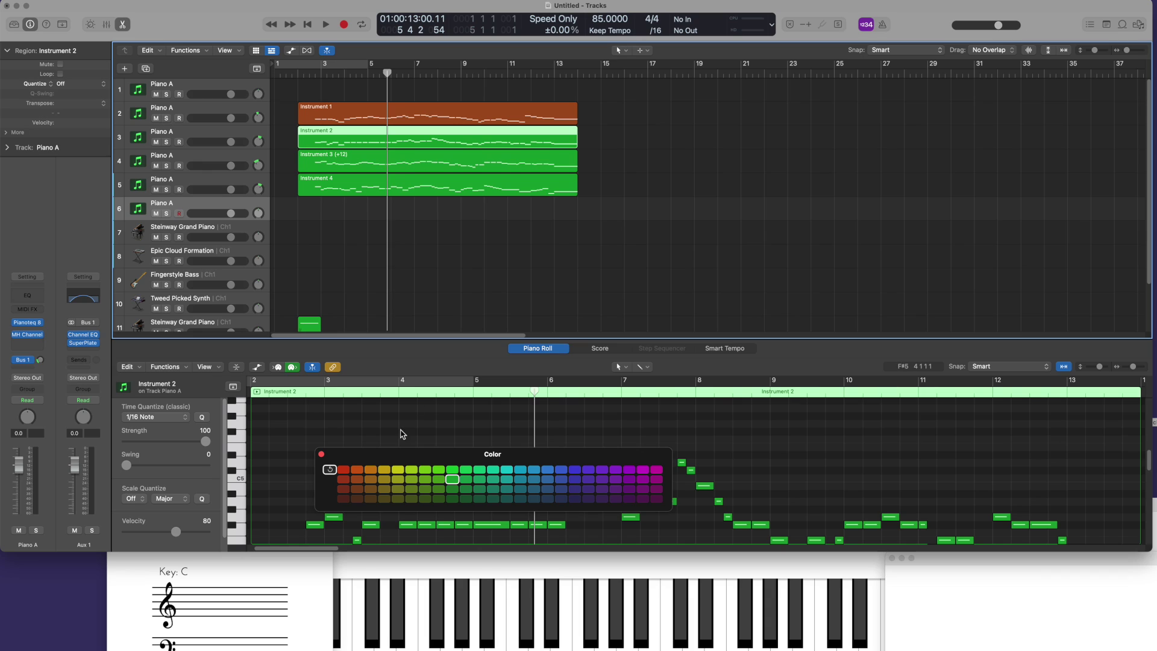
{"action": "left_click", "coordinate": [398, 479]}
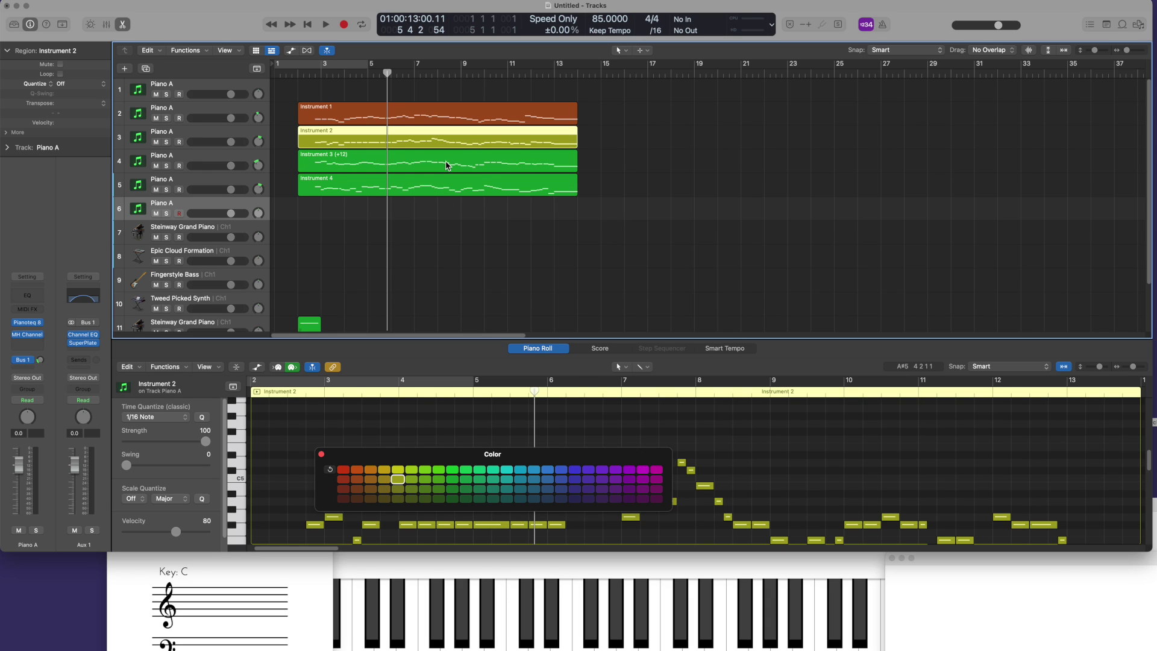
{"action": "left_click", "coordinate": [446, 166]}
{"action": "left_click", "coordinate": [493, 480]}
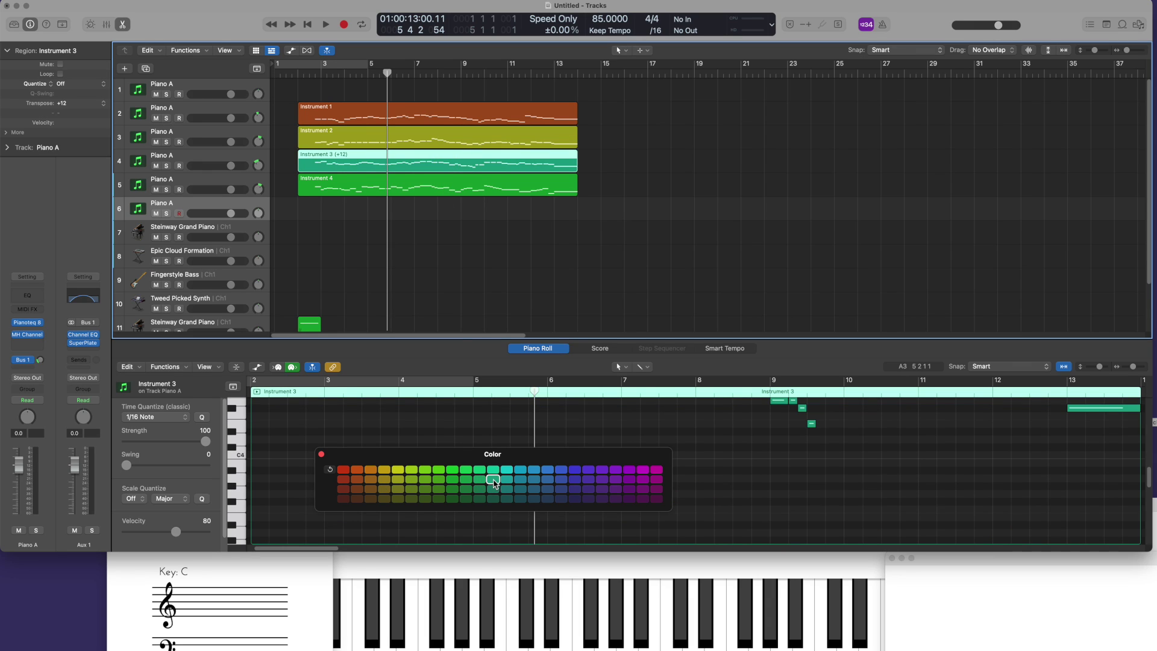
{"action": "left_click", "coordinate": [485, 188]}
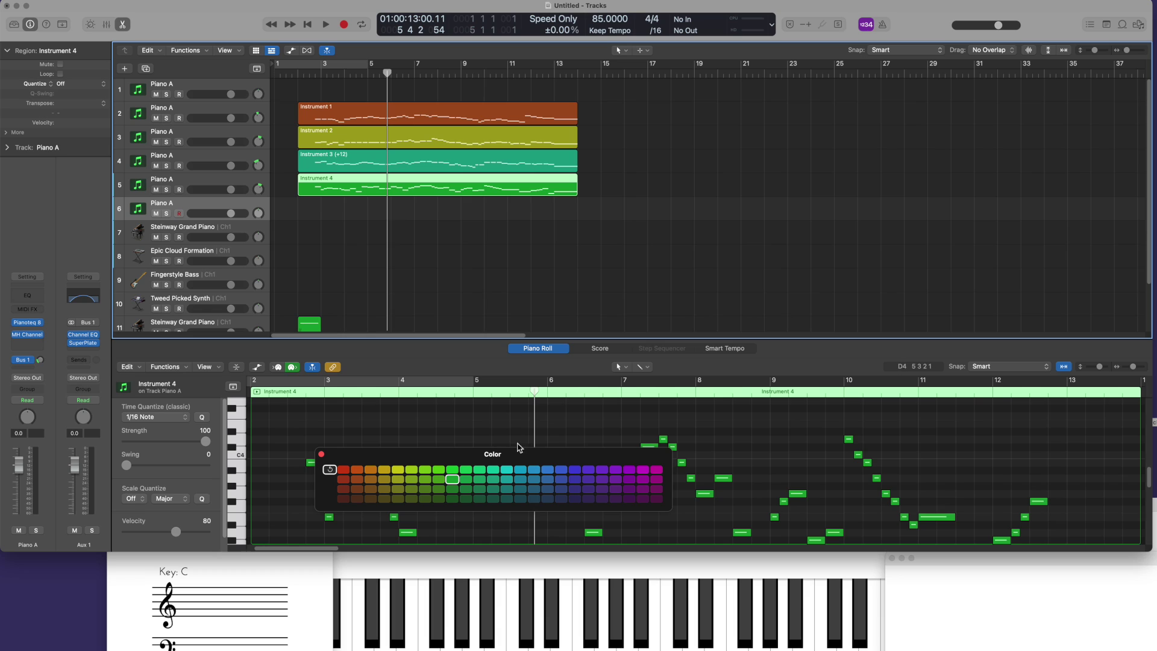
{"action": "left_click", "coordinate": [561, 489]}
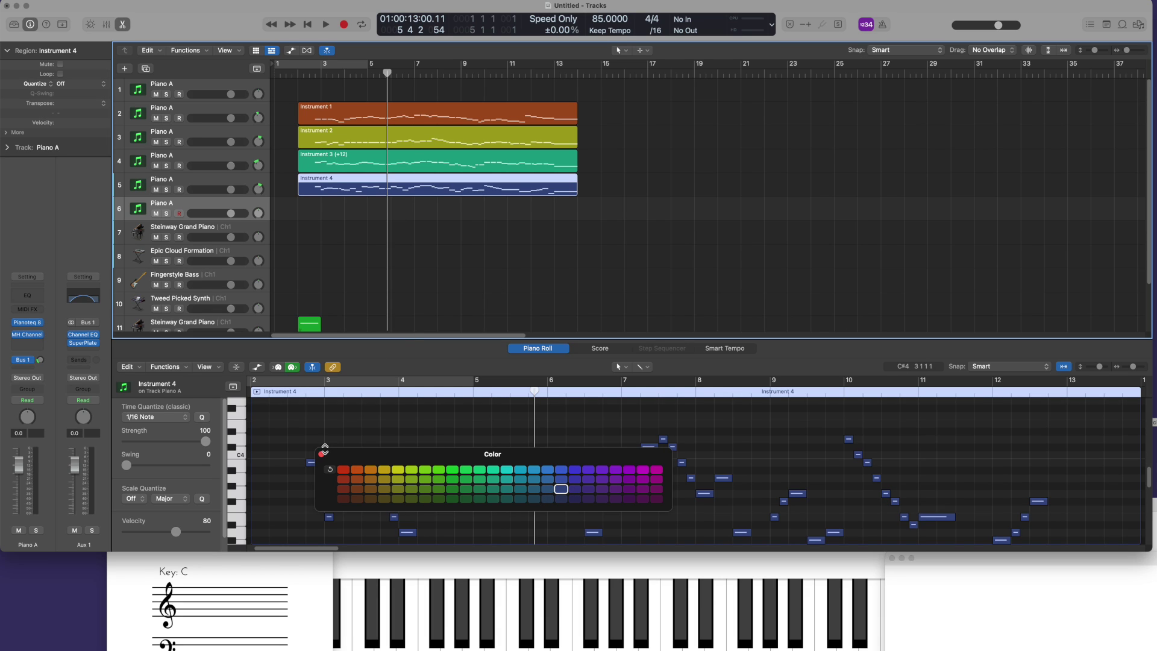
{"action": "left_click", "coordinate": [322, 455]}
- Select all four voice regions and enlarge the Piano Roll to show their notes together
{"action": "left_click_drag", "start_coordinate": [434, 253], "coordinate": [453, 97]}
{"action": "left_click_drag", "start_coordinate": [460, 340], "coordinate": [470, 48]}
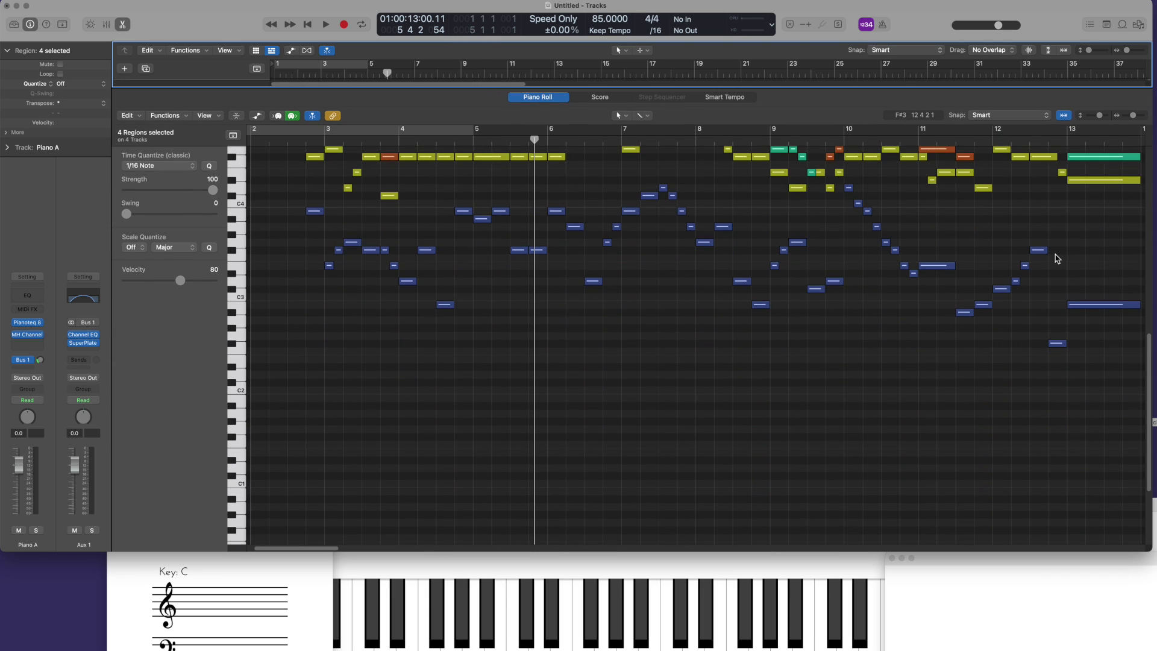
{"action": "left_click_drag", "start_coordinate": [1149, 341], "coordinate": [1144, 260]}
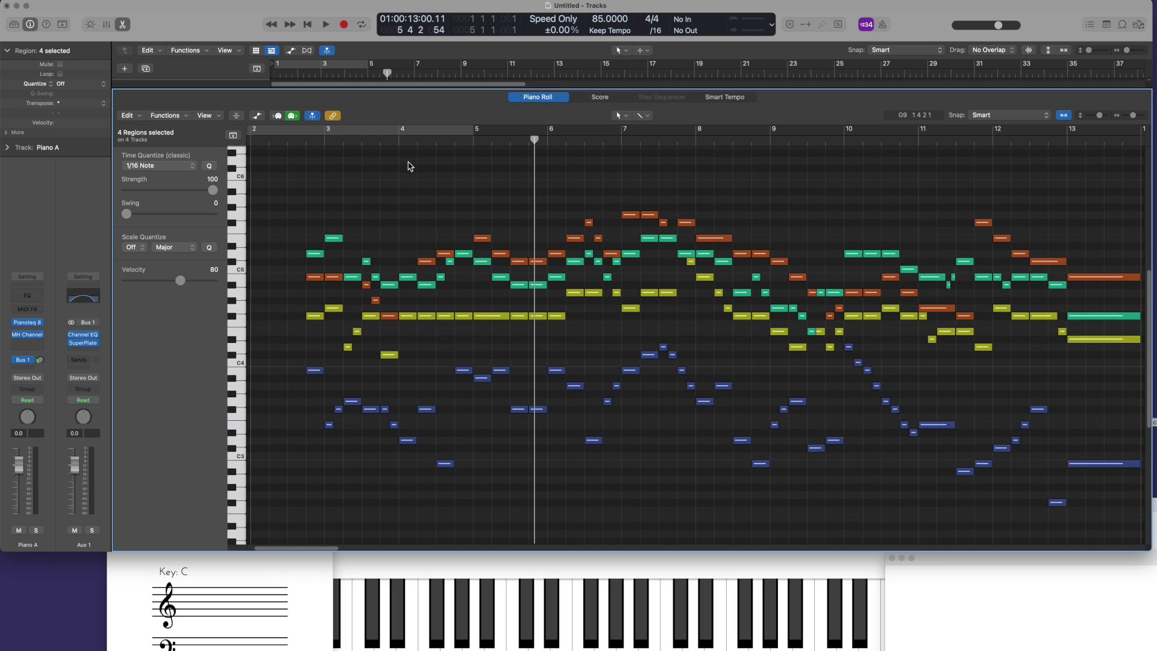
- Play the chorale from the beginning to bar 5 with the Piano Roll magnified horizontally
{"action": "left_click", "coordinate": [306, 23]}
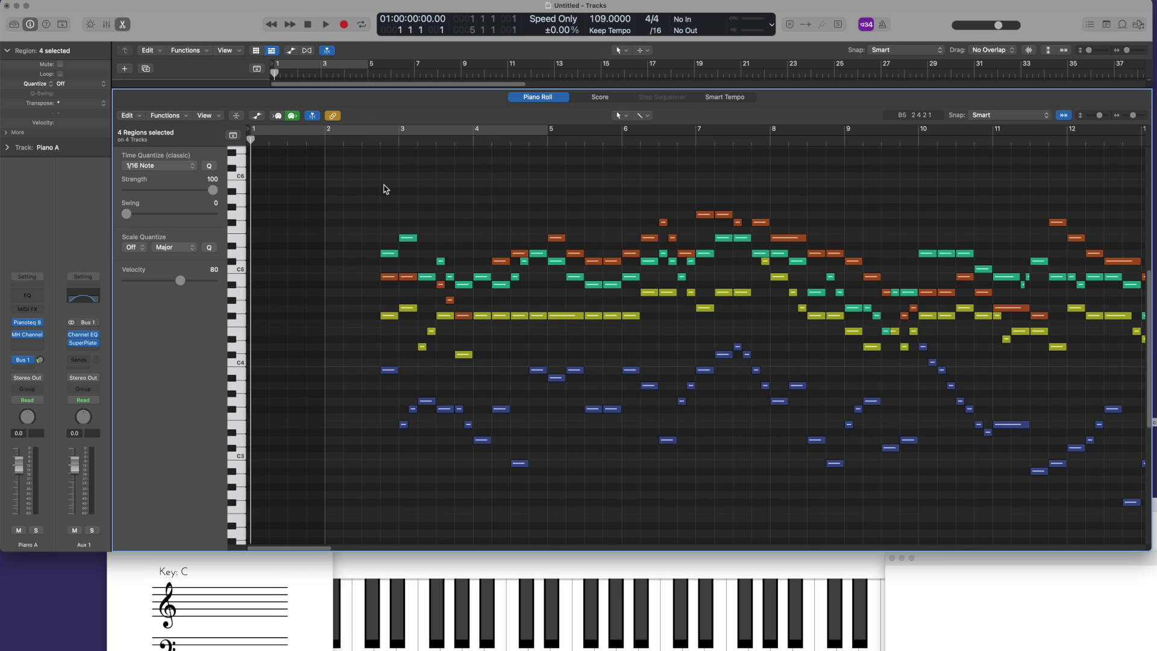
{"action": "key", "text": "space"}
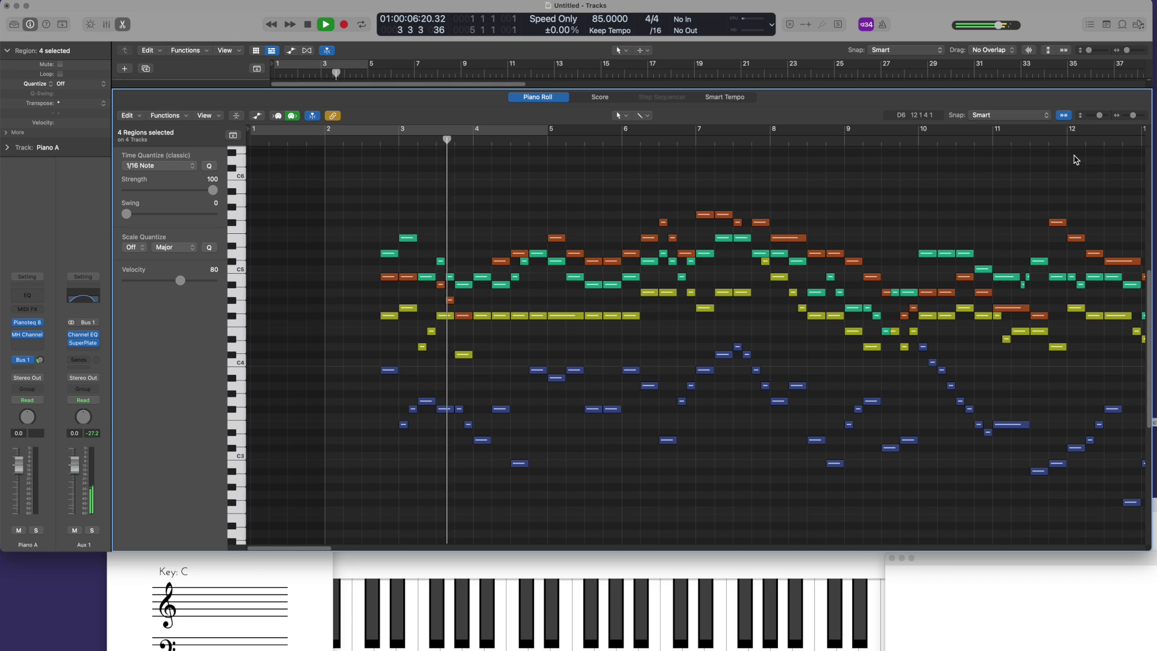
{"action": "left_click_drag", "start_coordinate": [1133, 115], "coordinate": [1142, 117]}
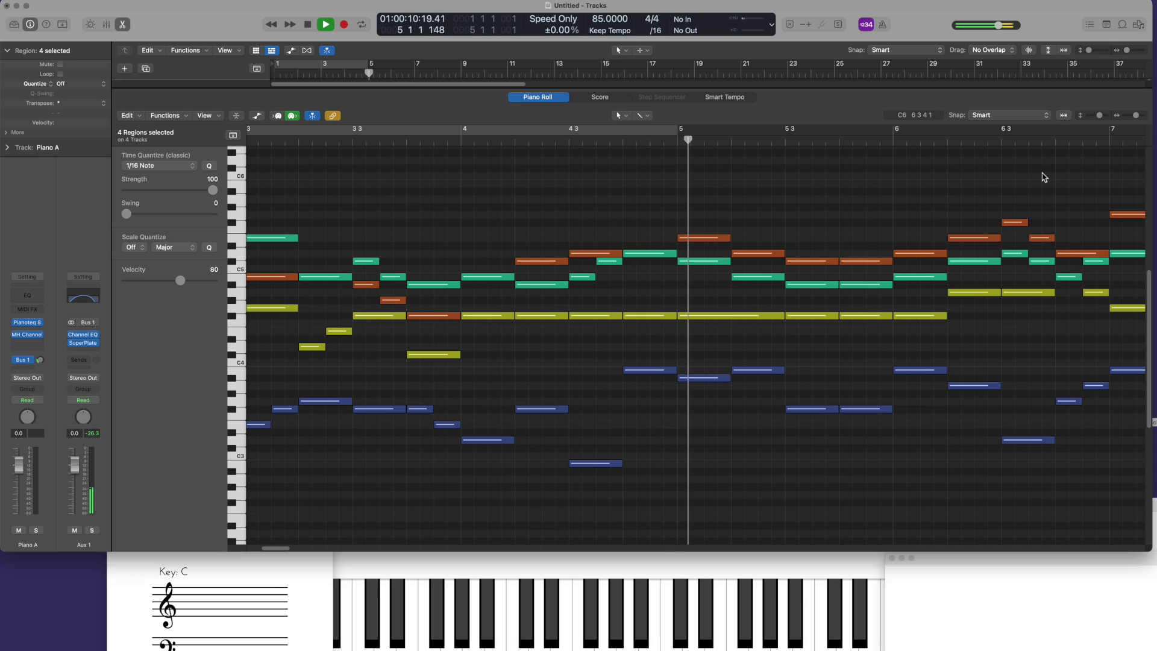
{"action": "key", "text": "space"}
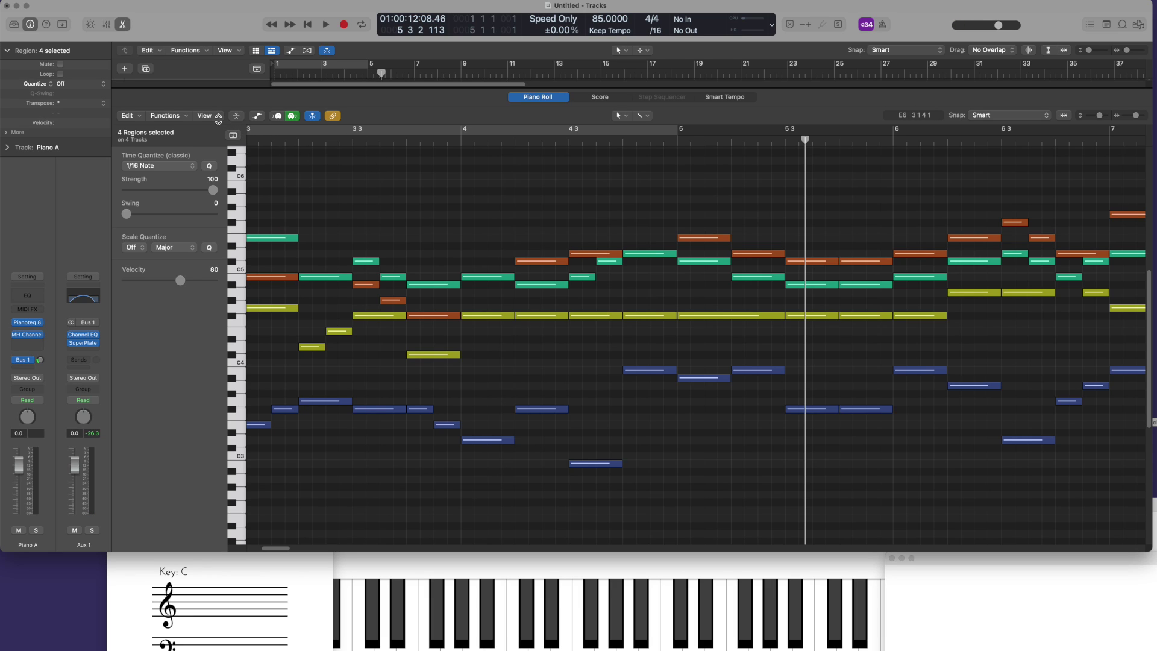
- Turn on Scroll in Play for the Piano Roll and continue playback up to bar 9
{"action": "left_click", "coordinate": [218, 117]}
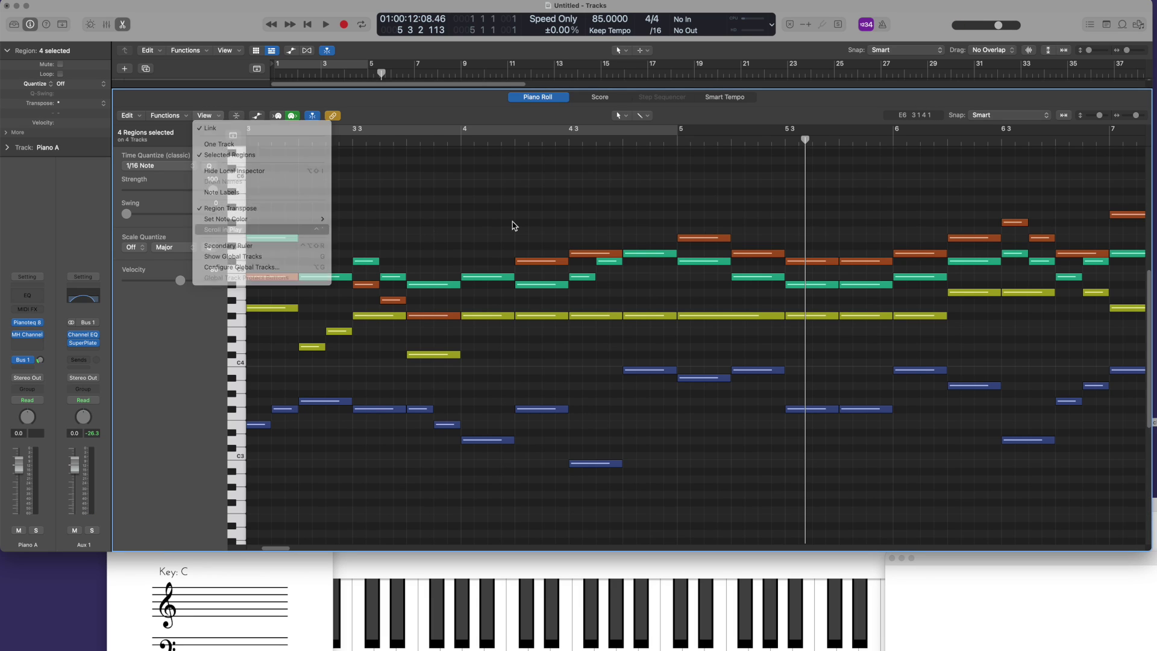
{"action": "key", "text": "space"}
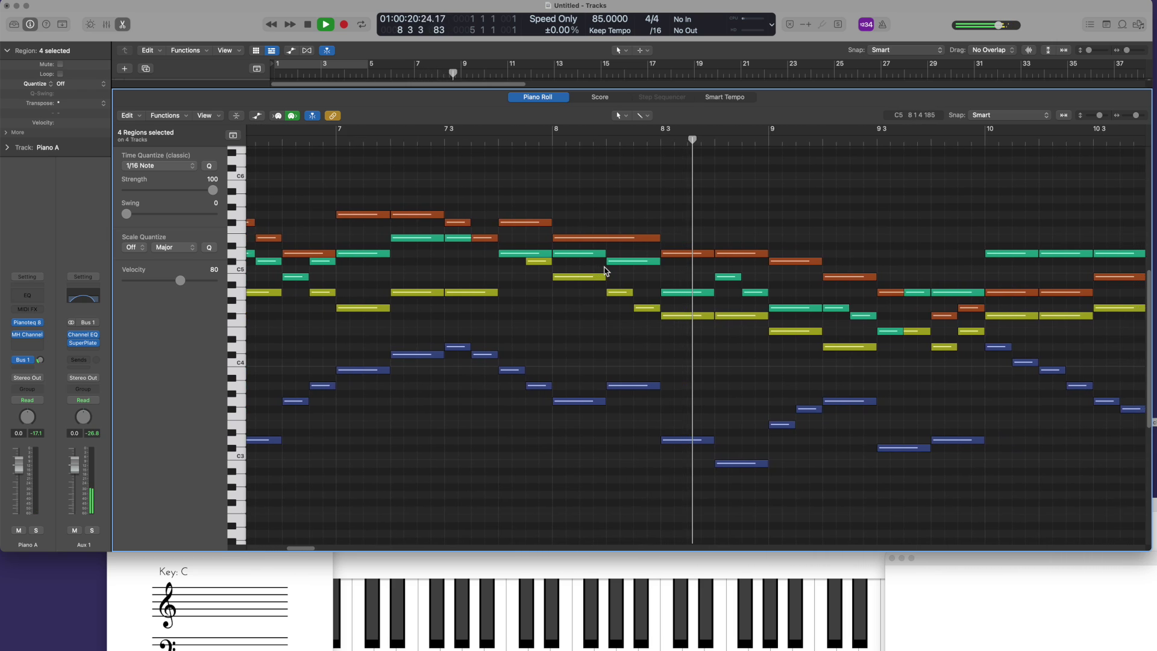
{"action": "key", "text": "space"}
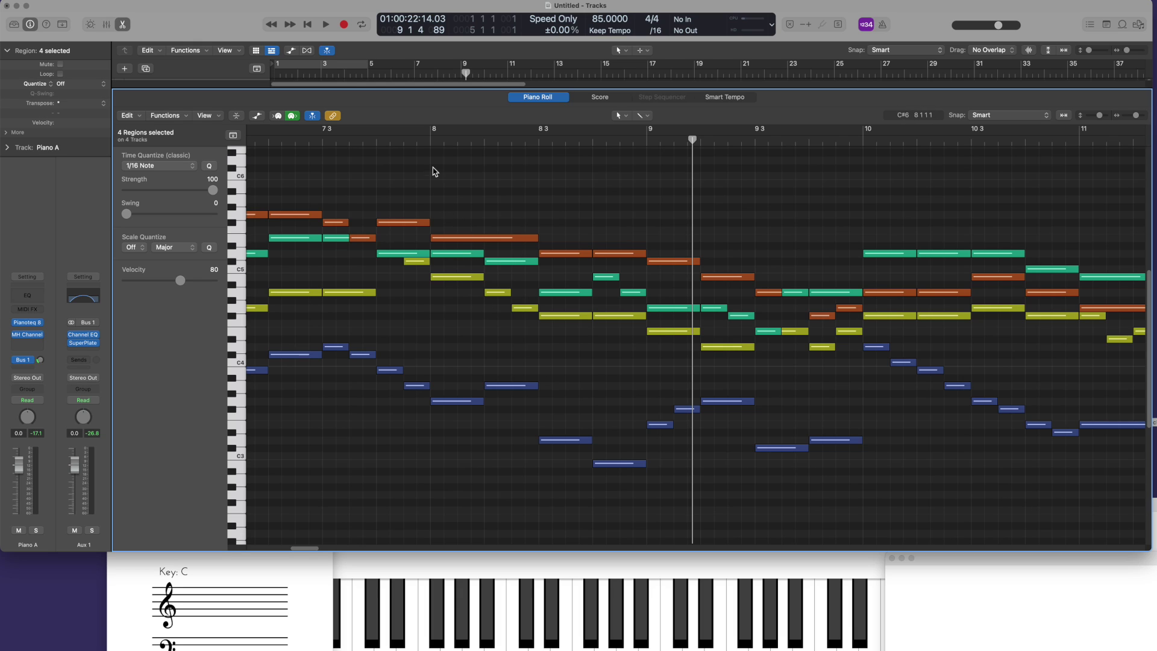
- Position the playhead at bar 8 and, with note labels shown, audition the chord notes G3, B4, D5 and E5
{"action": "left_click", "coordinate": [430, 142]}
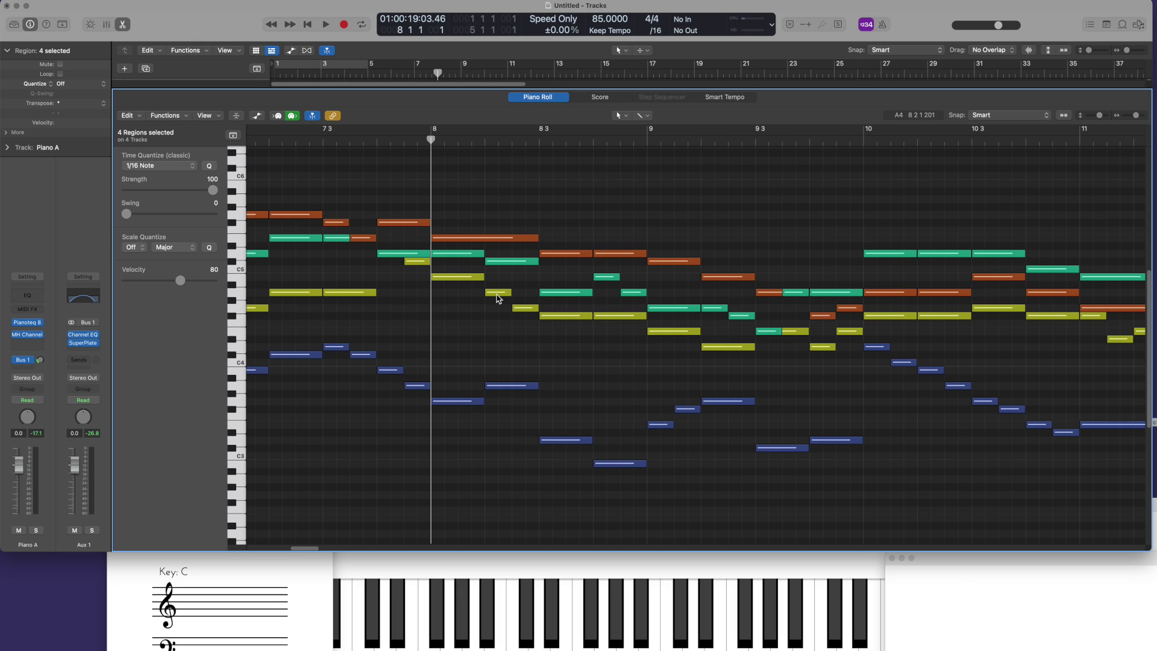
{"action": "mouse_move", "coordinate": [497, 297]}
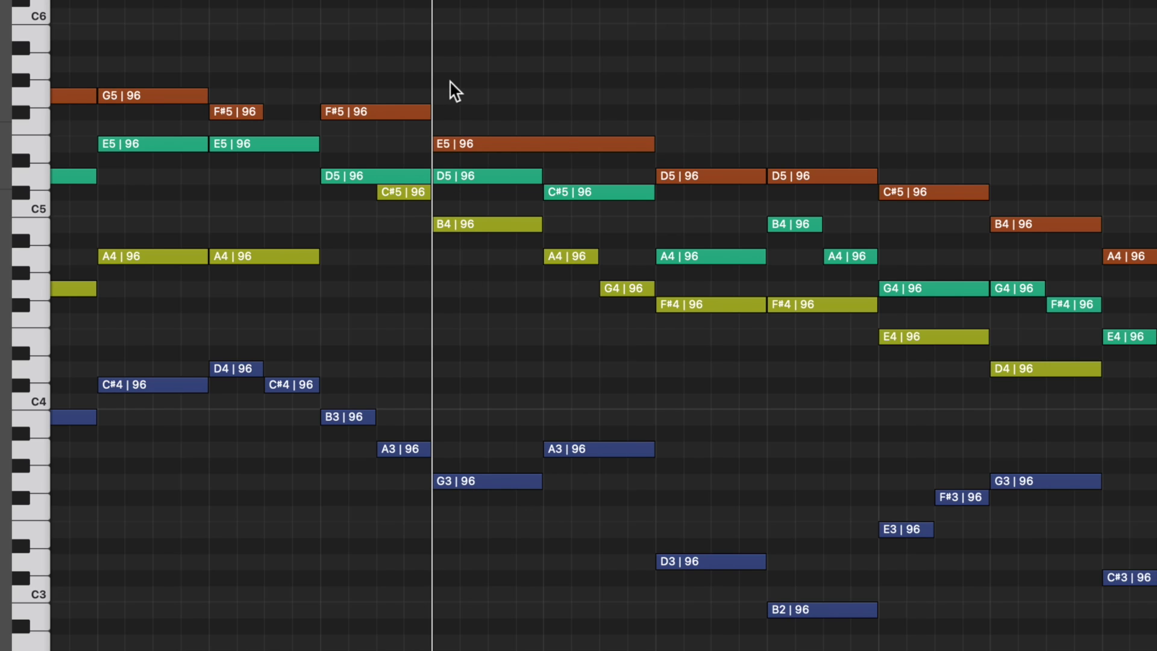
{"action": "left_click", "coordinate": [471, 483]}
{"action": "left_click", "coordinate": [457, 225]}
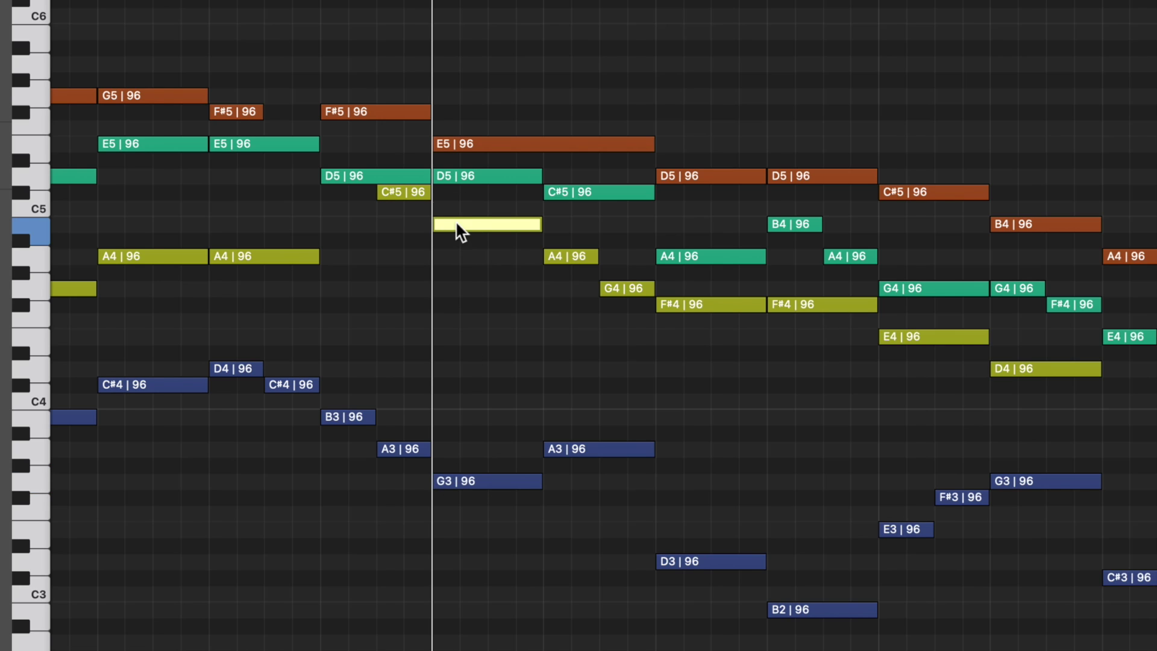
{"action": "left_click", "coordinate": [458, 174]}
{"action": "left_click_drag", "start_coordinate": [476, 508], "coordinate": [482, 168]}
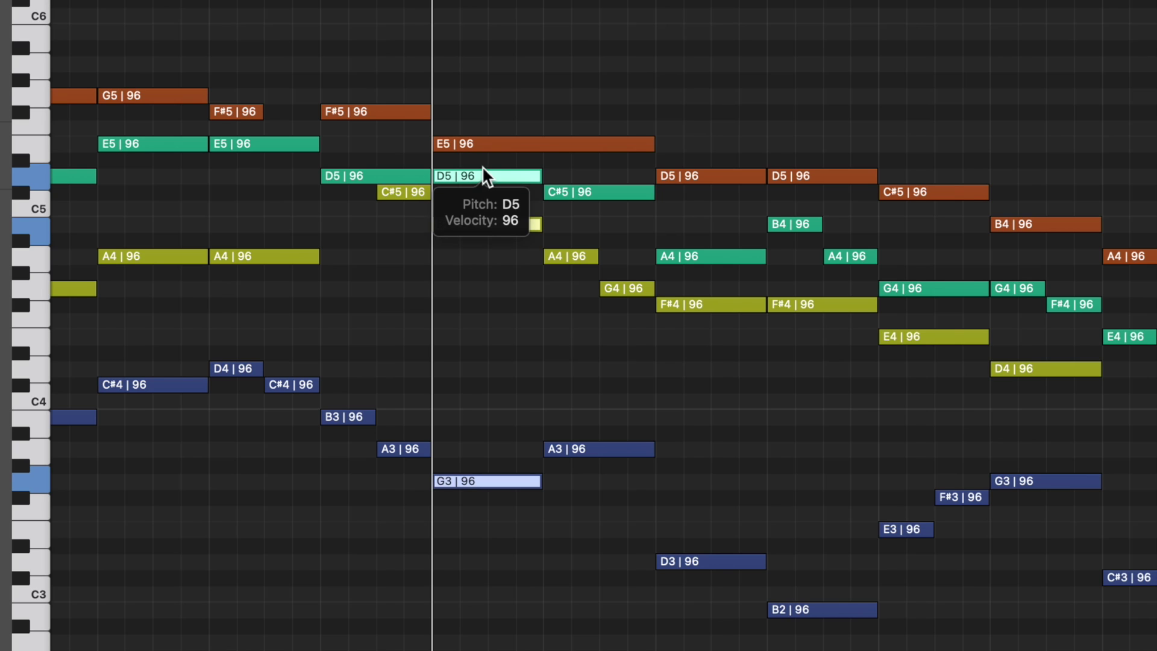
{"action": "left_click", "coordinate": [482, 147]}
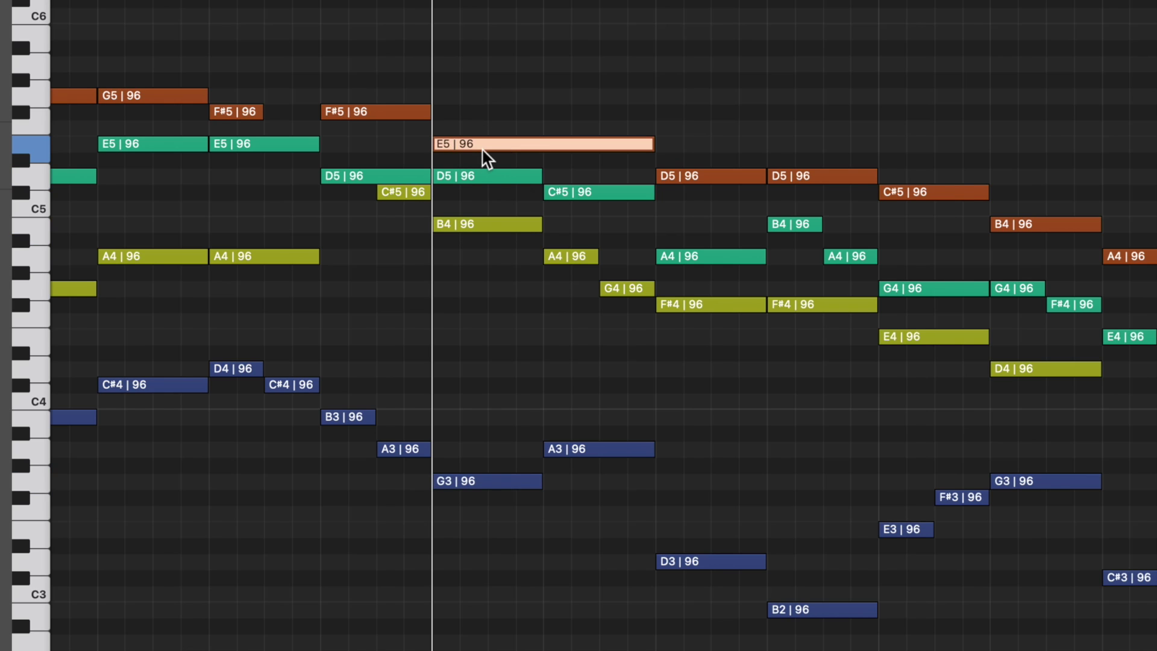
- Audition the second-beat notes of bar 8, A3, A4, G4, C#5 and E5, individually and select them together as a chord
{"action": "left_click", "coordinate": [593, 453]}
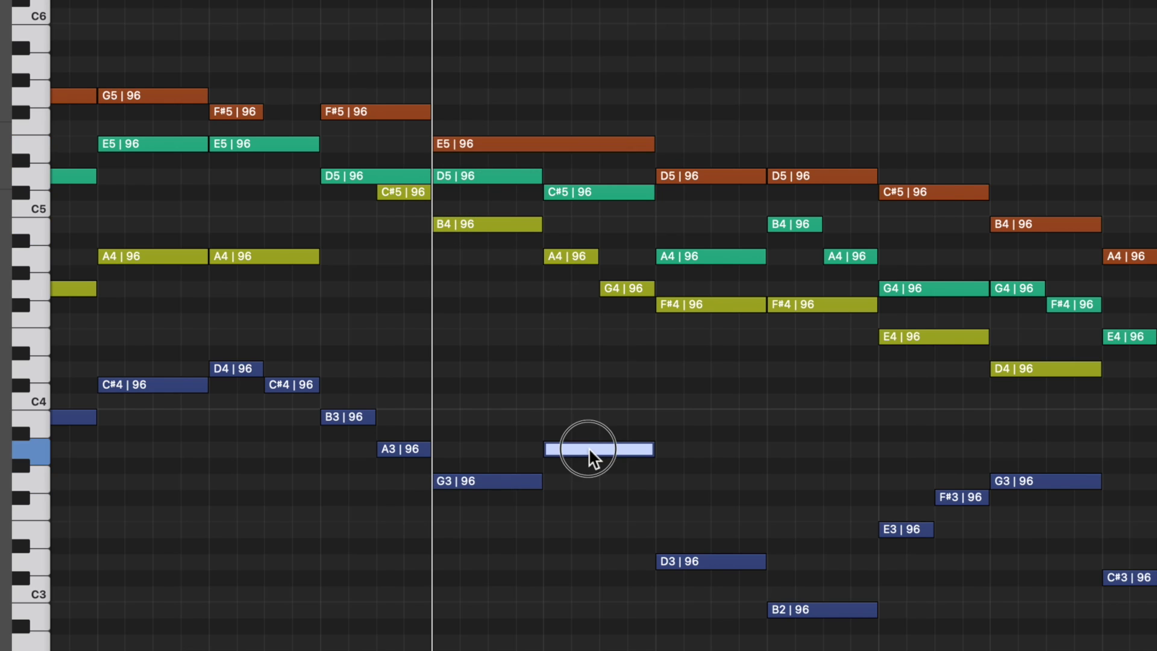
{"action": "left_click", "coordinate": [569, 258]}
{"action": "left_click", "coordinate": [616, 287]}
{"action": "left_click", "coordinate": [588, 192]}
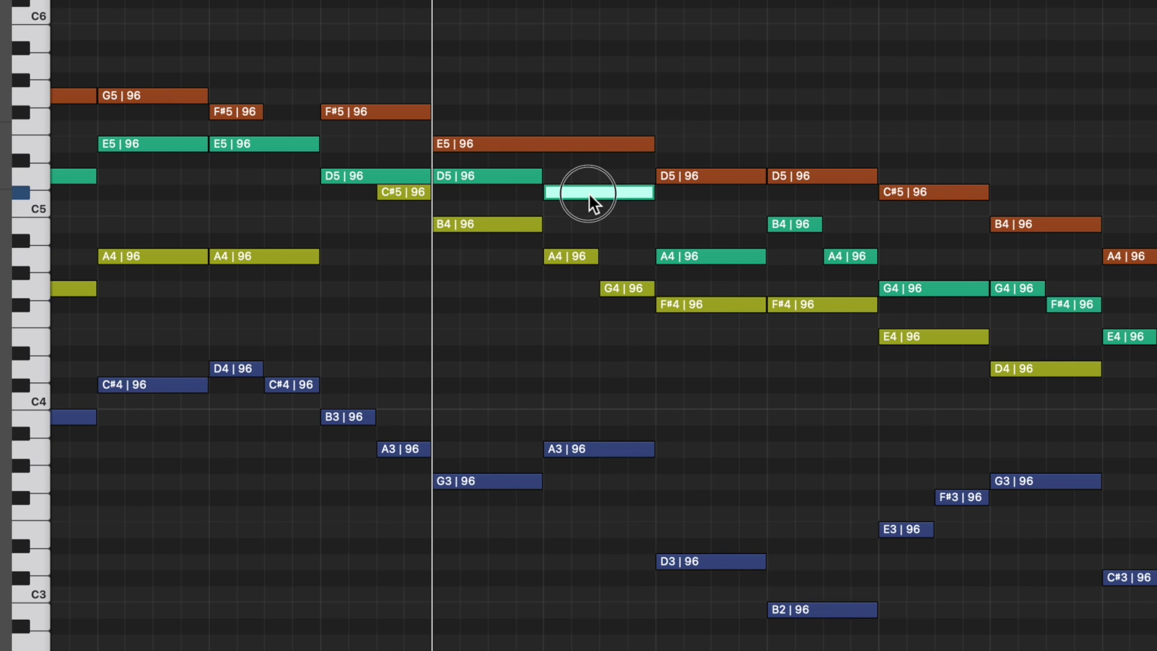
{"action": "left_click", "coordinate": [594, 145]}
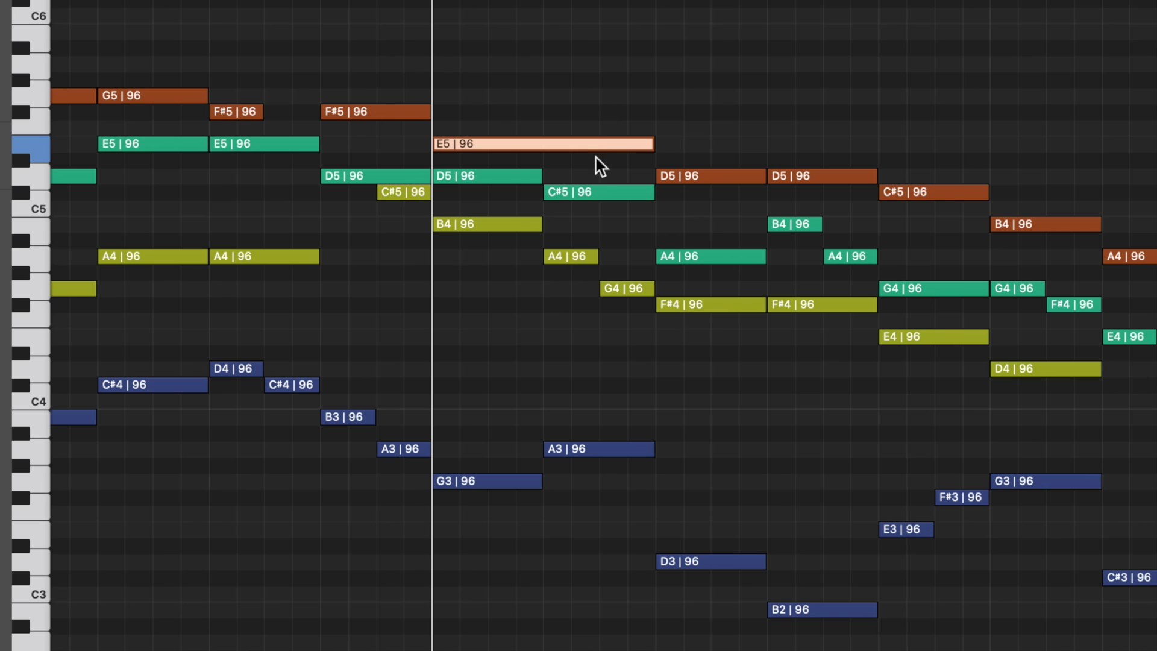
{"action": "left_click_drag", "start_coordinate": [596, 100], "coordinate": [619, 472]}
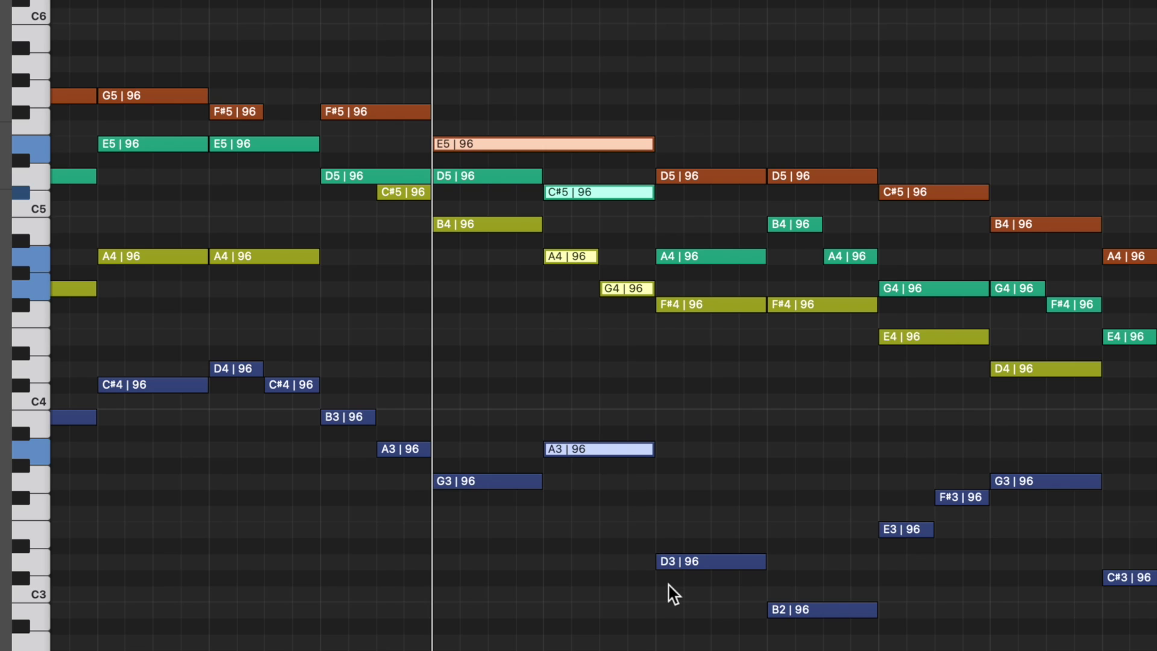
- Audition the following chord's notes D3, F#4, A4 and D5 from the bass upward
{"action": "left_click", "coordinate": [678, 565]}
{"action": "left_click", "coordinate": [691, 306]}
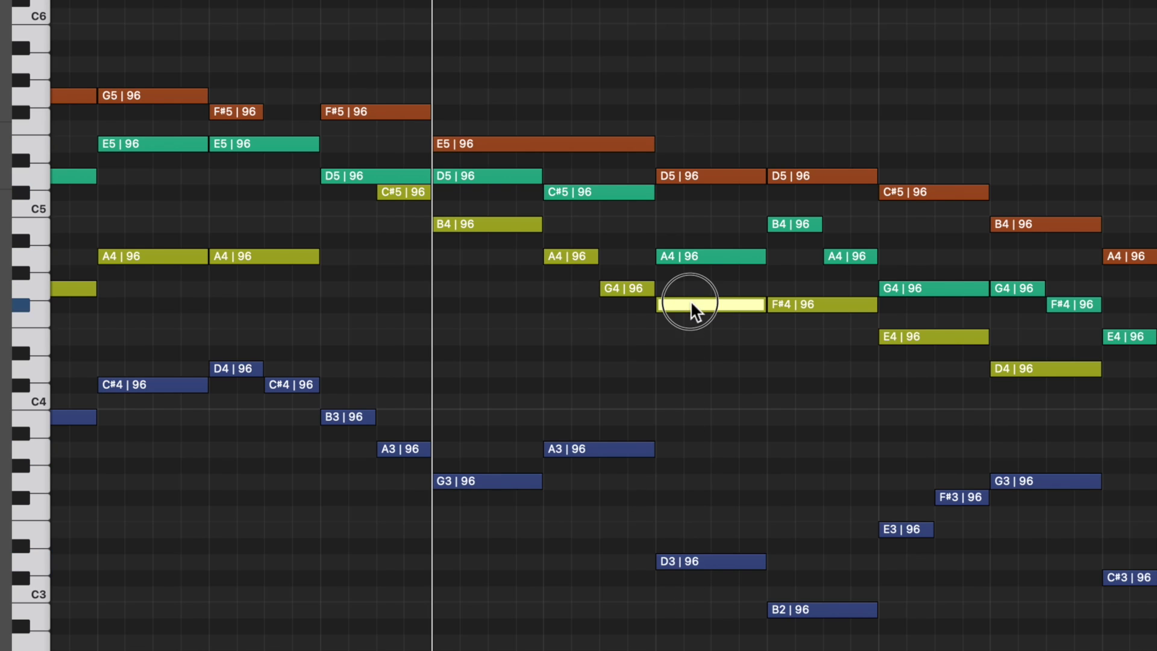
{"action": "left_click", "coordinate": [693, 258]}
{"action": "left_click", "coordinate": [697, 180]}
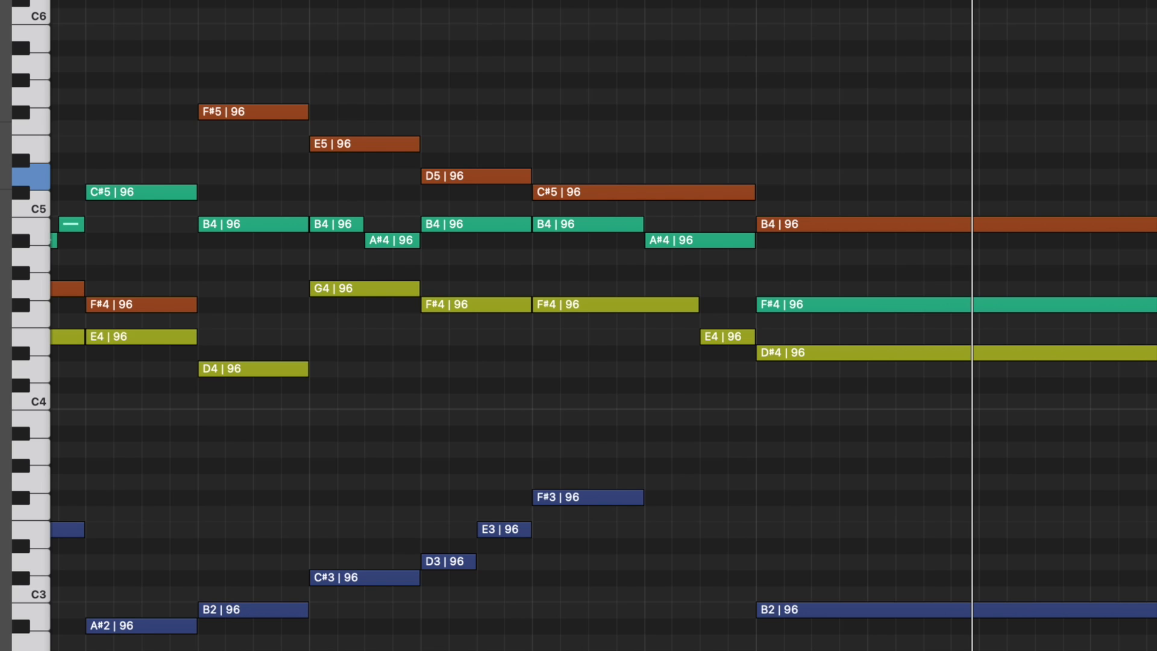
- Reveal the Piano Roll's global tracks with the tempo curve and play the chorale from its start into bar 5
{"action": "left_click_drag", "start_coordinate": [525, 0], "coordinate": [525, 77]}
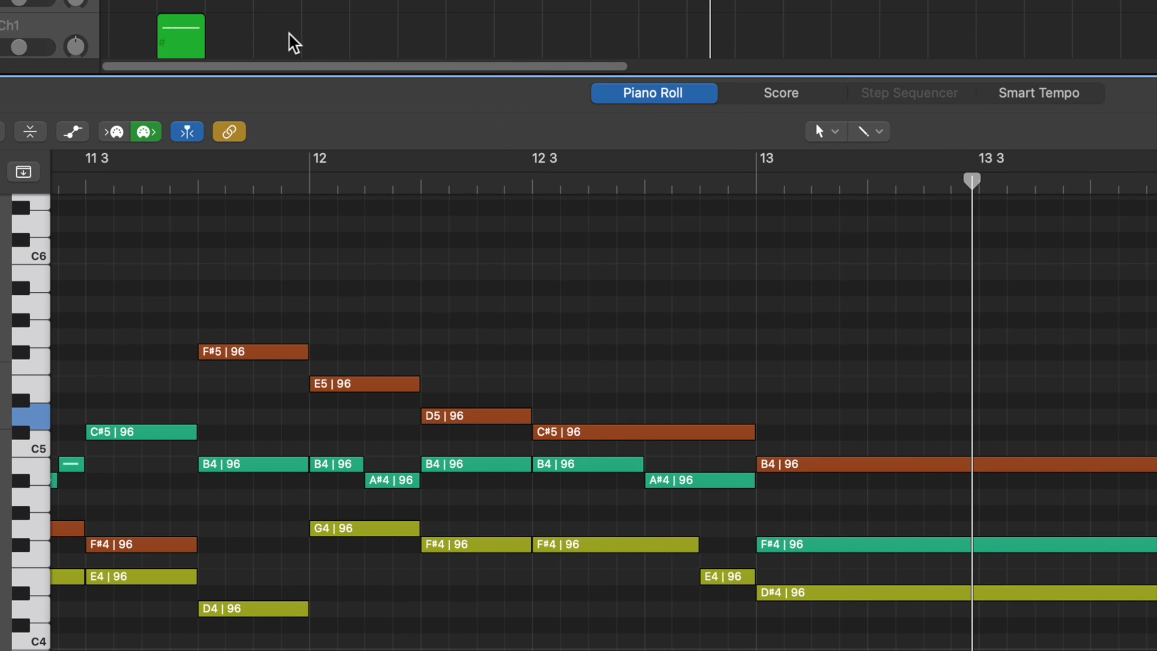
{"action": "left_click", "coordinate": [25, 173]}
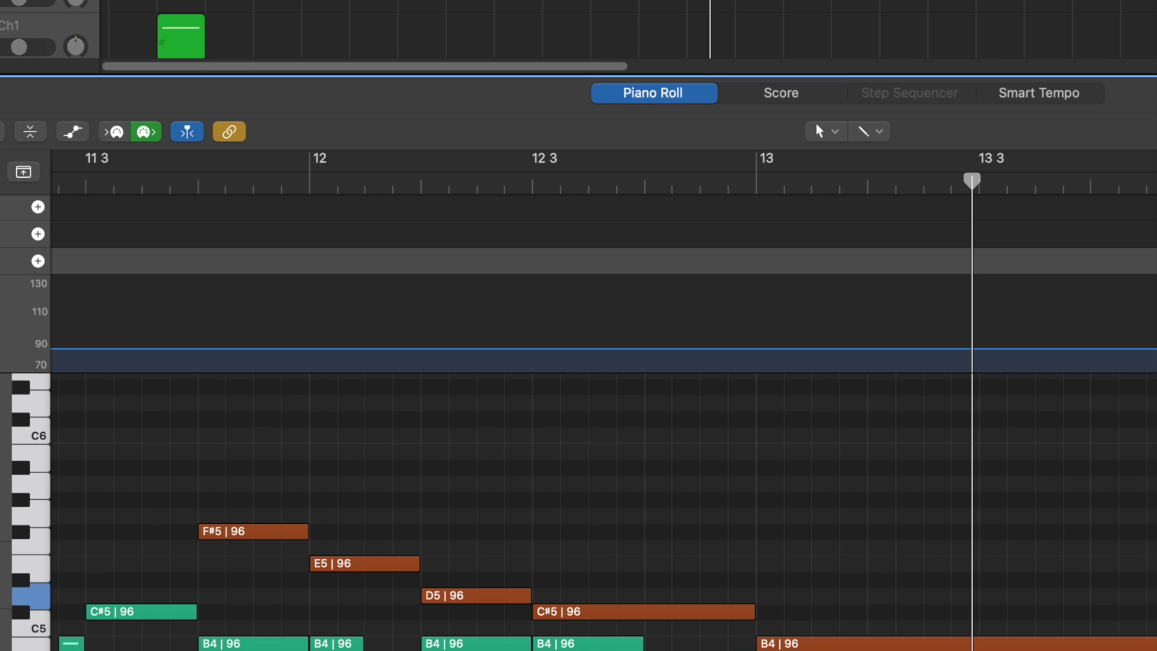
{"action": "key", "text": "Return"}
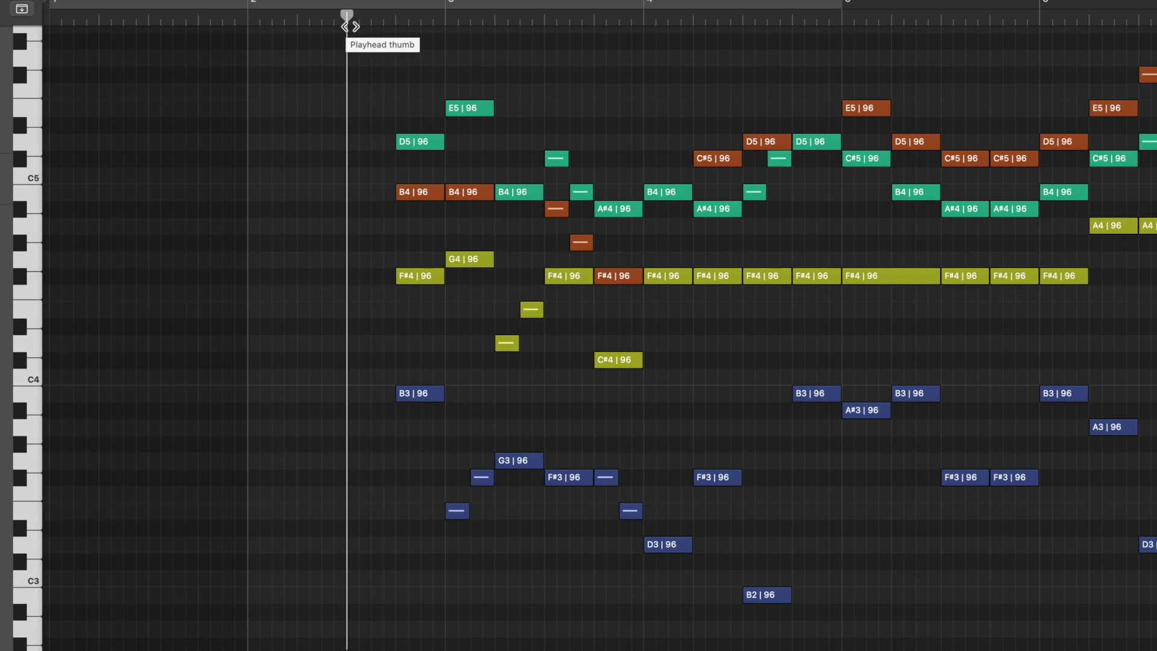
{"action": "key", "text": "space"}
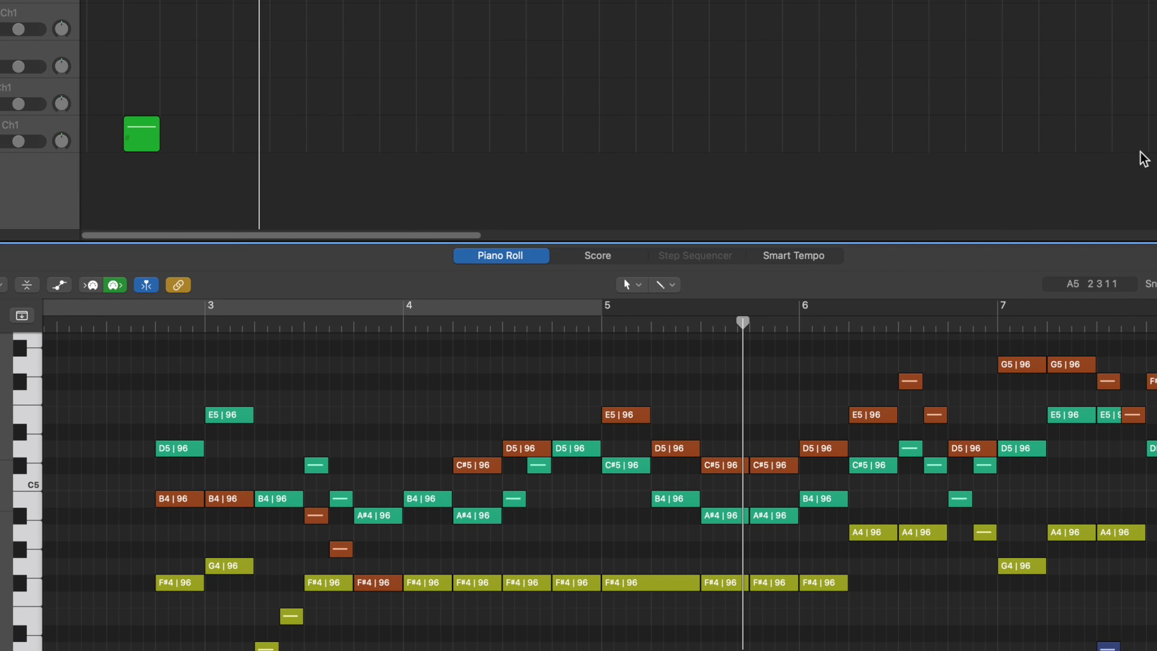
- Raise the tempo point at the start of the project's Tempo track to 84 bpm
{"action": "scroll", "coordinate": [579, 114], "scroll_direction": "up", "scroll_amount": 5}
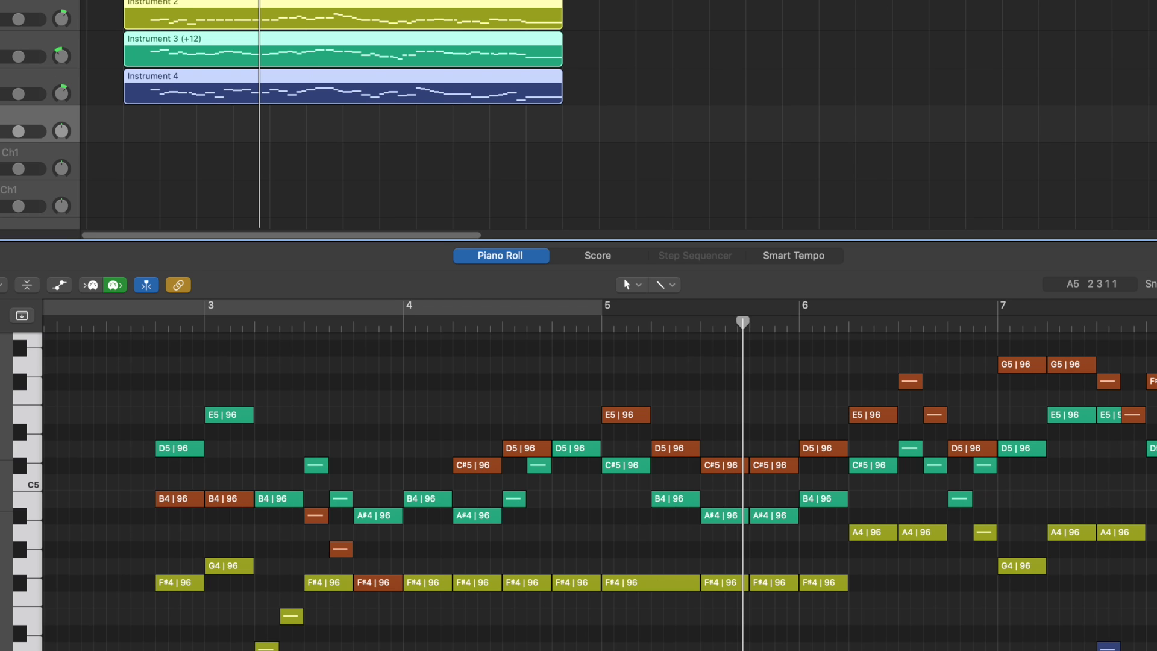
{"action": "scroll", "coordinate": [578, 114], "scroll_direction": "up", "scroll_amount": 4}
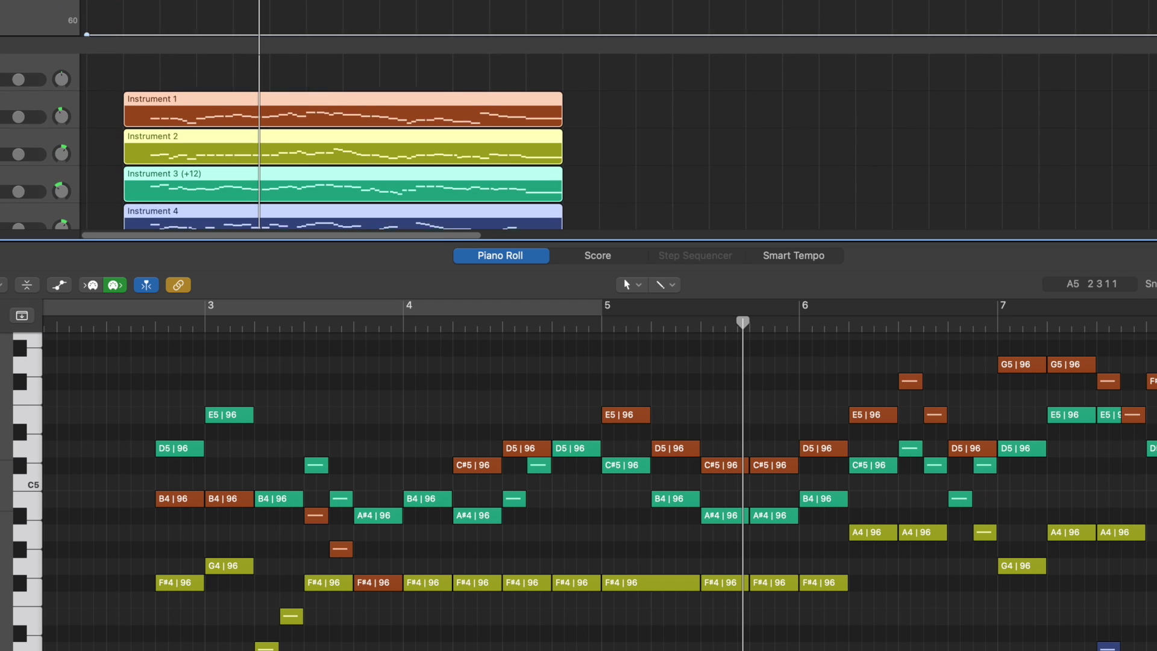
{"action": "left_click", "coordinate": [87, 35]}
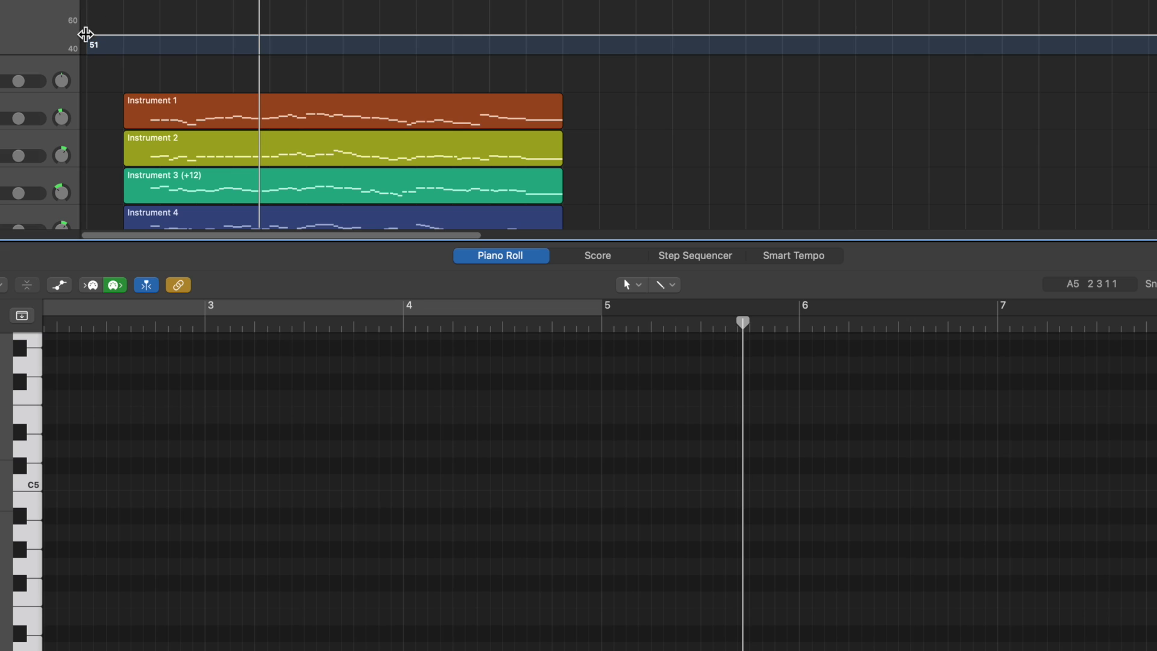
{"action": "left_click_drag", "start_coordinate": [88, 35], "coordinate": [92, 10]}
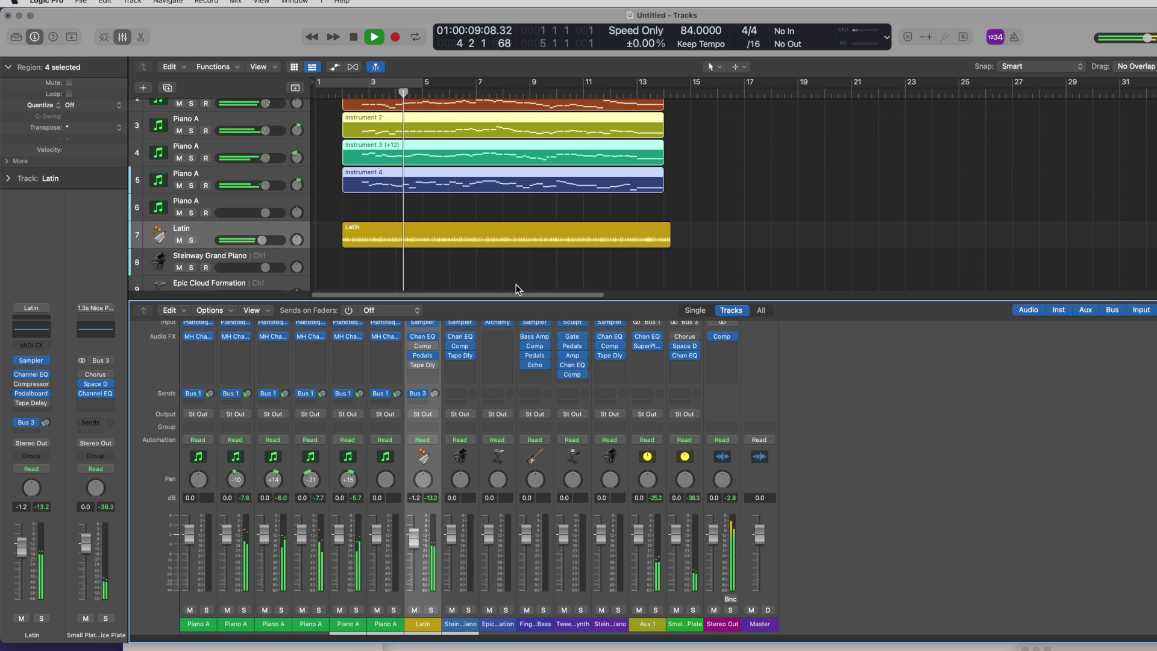
- During playback, lower the Stereo Out fader to about -5.5 dB before raising it again
{"action": "left_click_drag", "start_coordinate": [713, 534], "coordinate": [724, 565]}
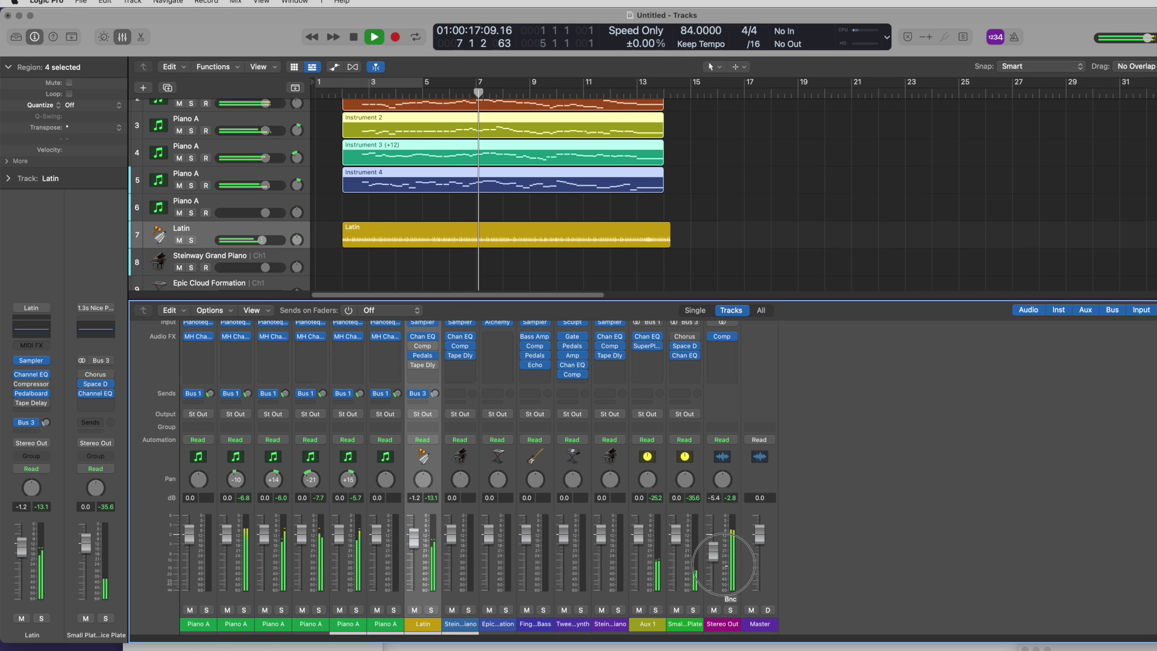
{"action": "left_click_drag", "start_coordinate": [723, 565], "coordinate": [724, 566]}
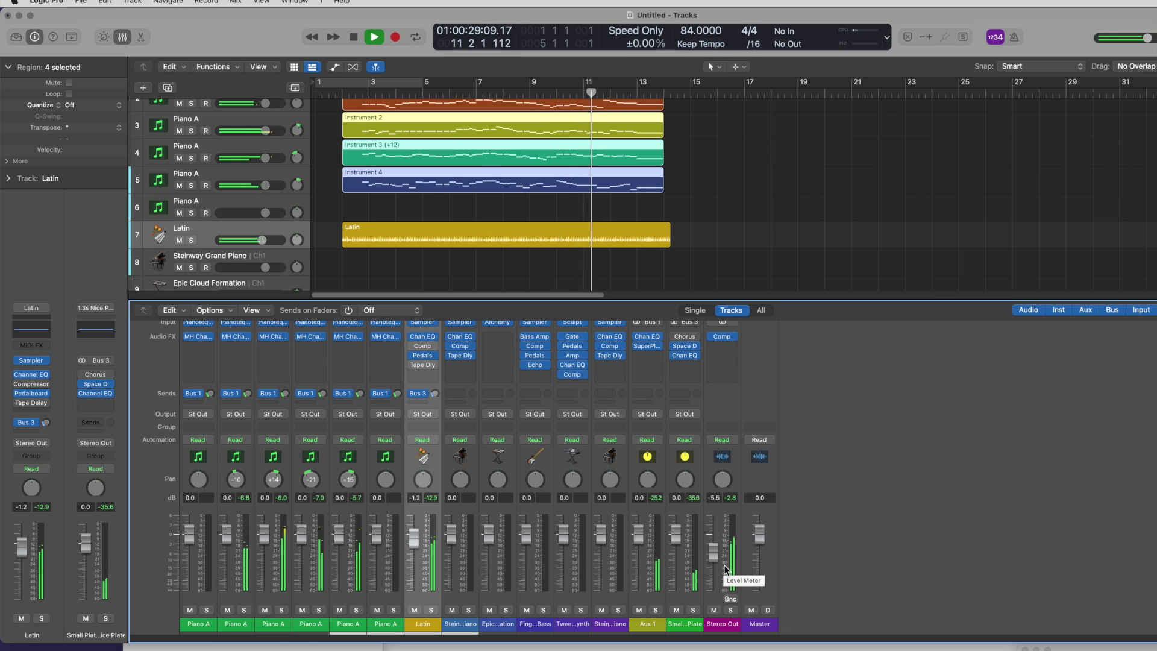
{"action": "left_click_drag", "start_coordinate": [717, 558], "coordinate": [718, 523]}
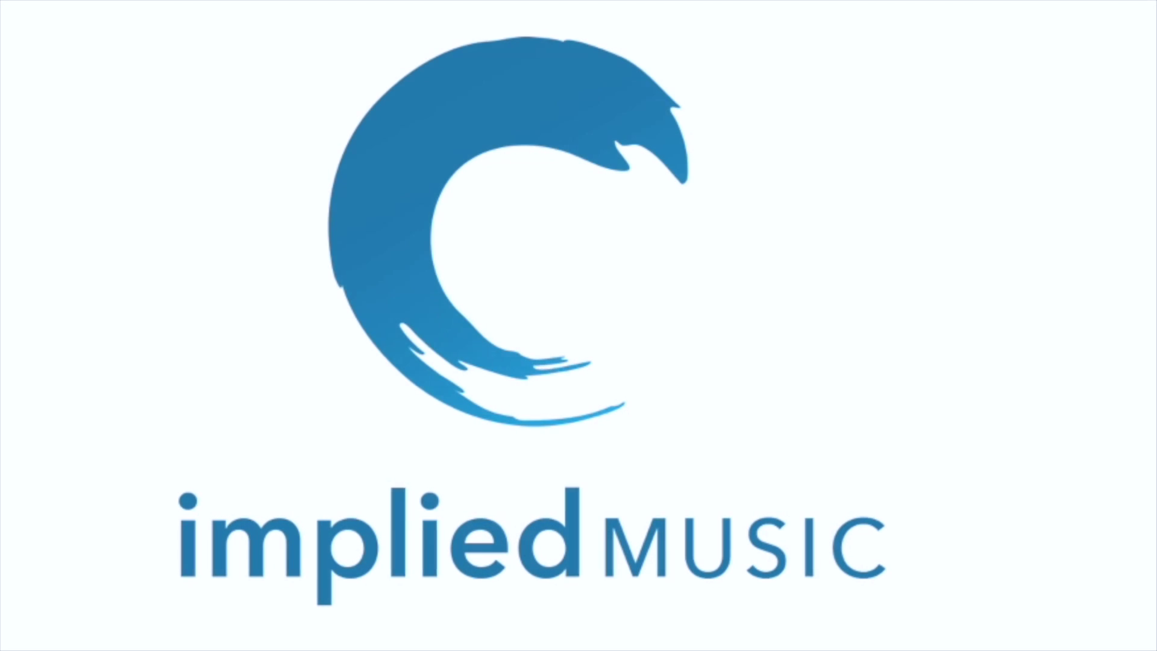